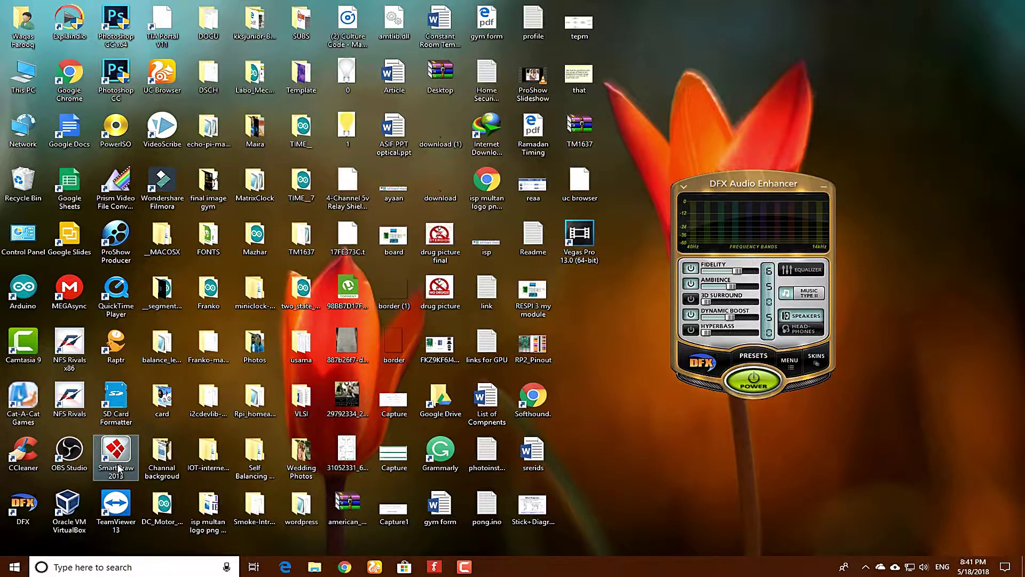
# Launch SmartDraw 2013 from its desktop icon's right-click menu.
pyautogui.rightClick(118, 466)
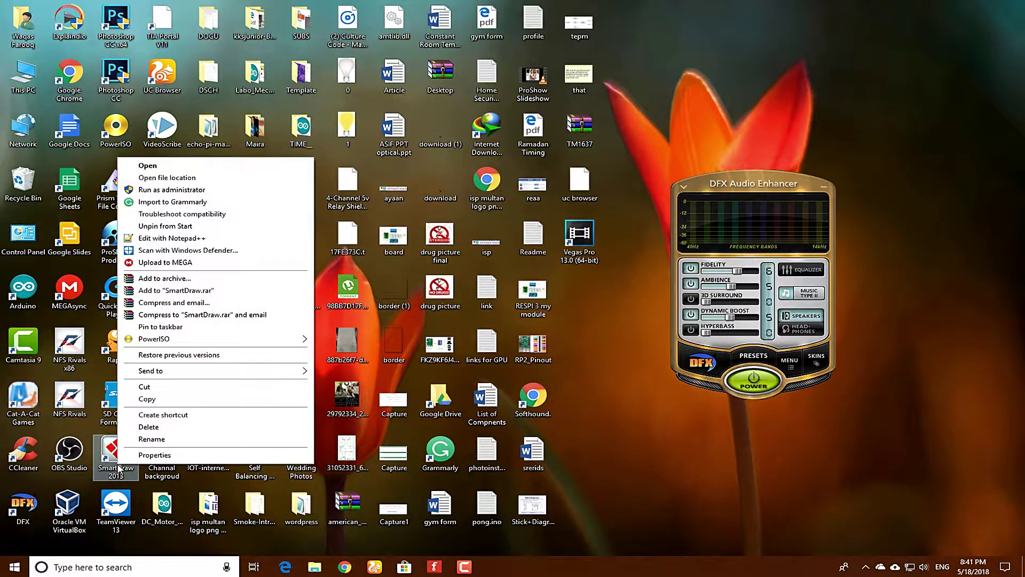
pyautogui.click(181, 167)
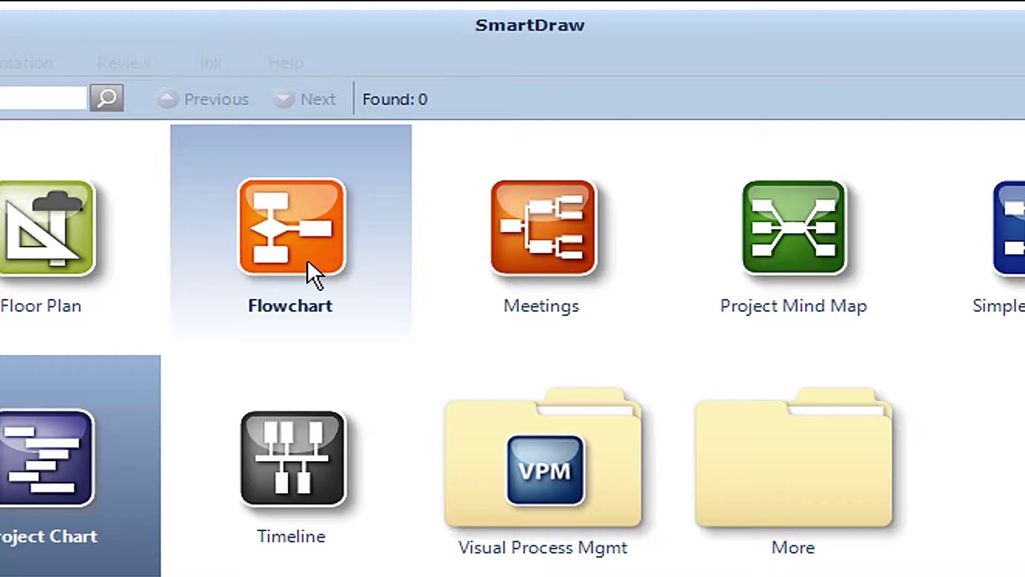
# Create a new Flowchart document, select its Start shape and pick the Data (Input/Output) shape.
pyautogui.doubleClick(308, 260)
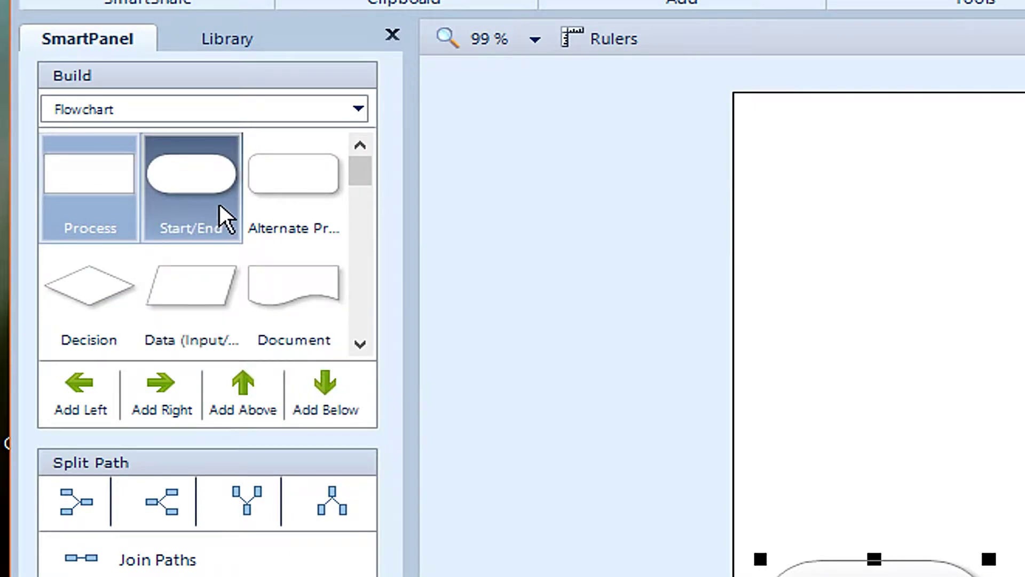
pyautogui.moveTo(359, 178)
pyautogui.mouseDown()
pyautogui.moveTo(361, 340)
pyautogui.moveTo(365, 161)
pyautogui.mouseUp()
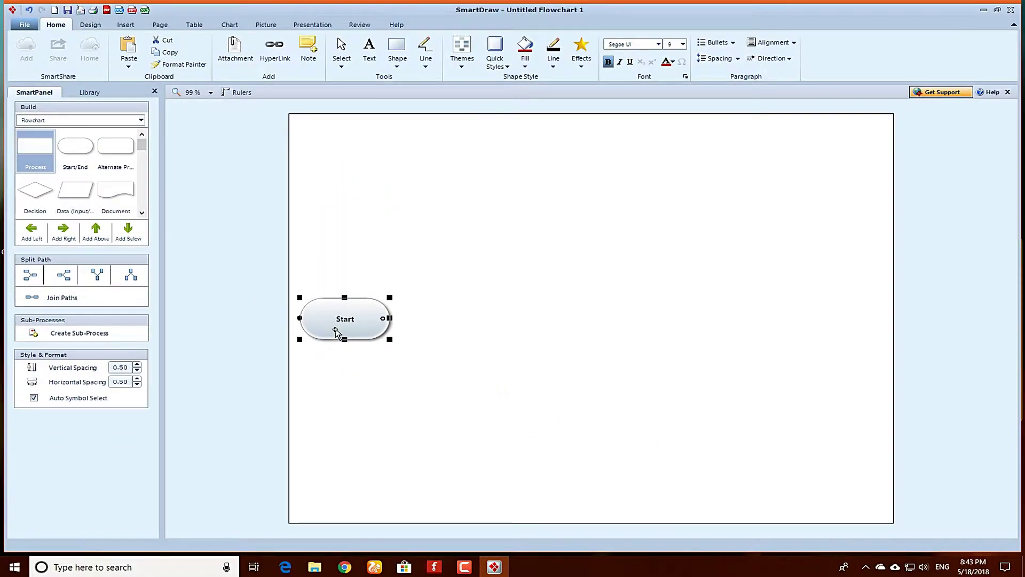
pyautogui.click(355, 323)
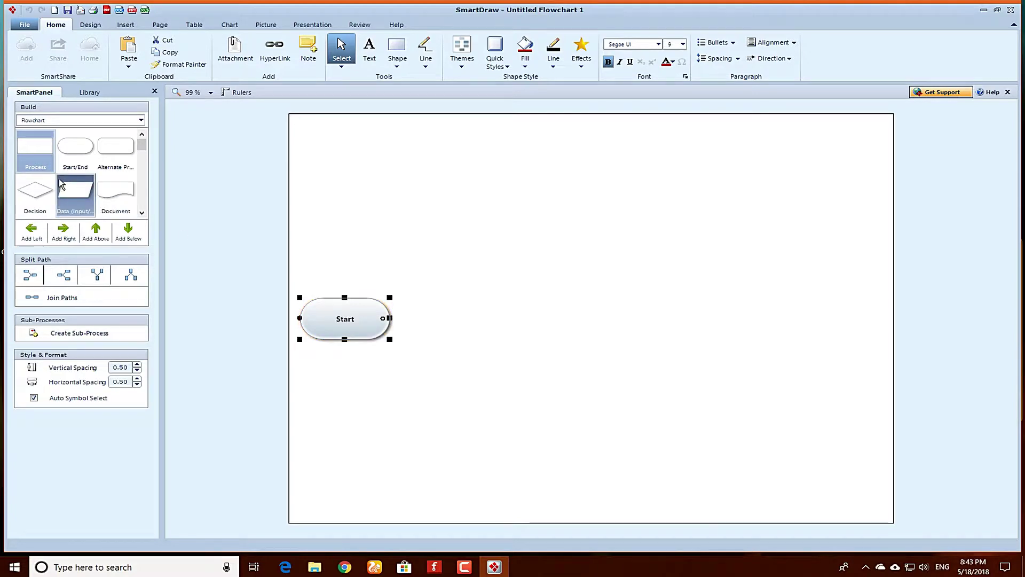
pyautogui.click(77, 203)
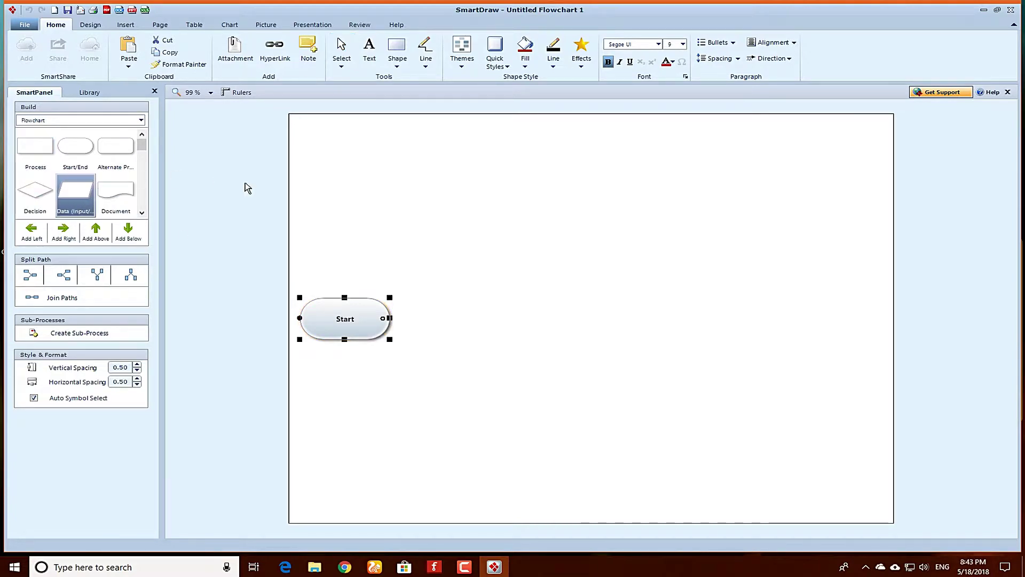
# Add a data shape labelled 'Input' after Start, then a Processing rectangle to its right.
pyautogui.click(392, 304)
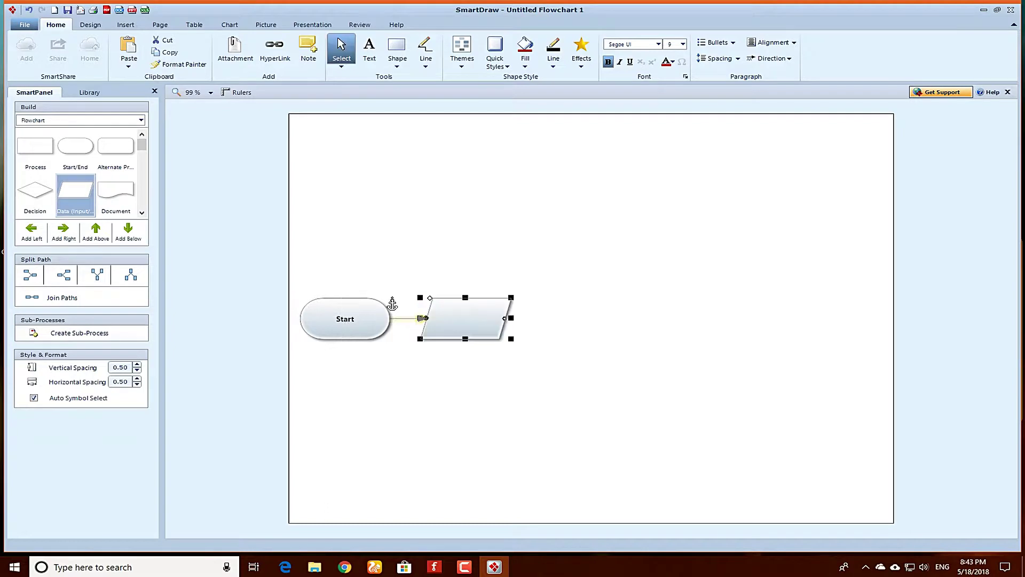
pyautogui.click(425, 363)
pyautogui.click(451, 326)
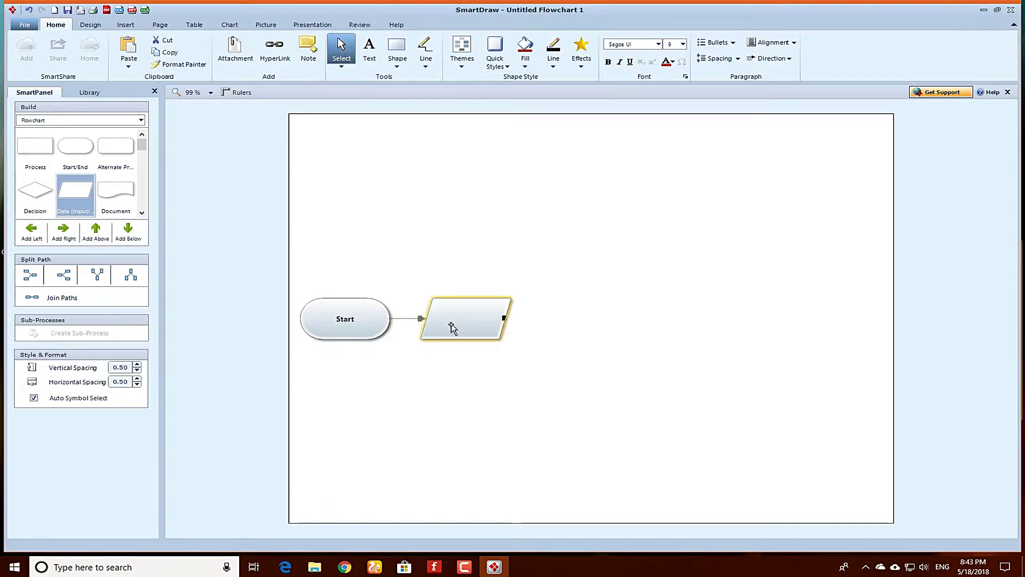
pyautogui.click(451, 327)
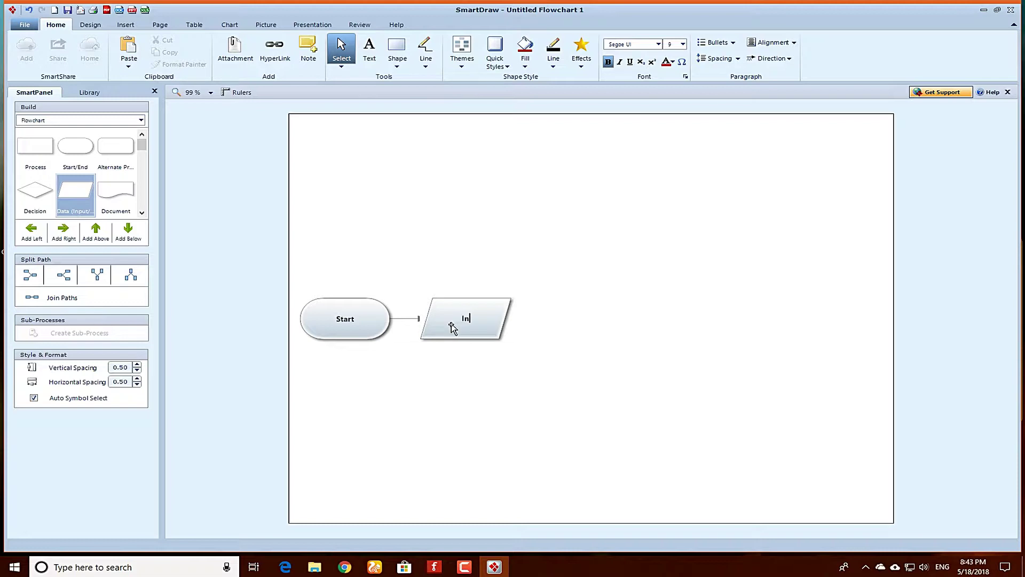
pyautogui.write('Input')
pyautogui.click(474, 349)
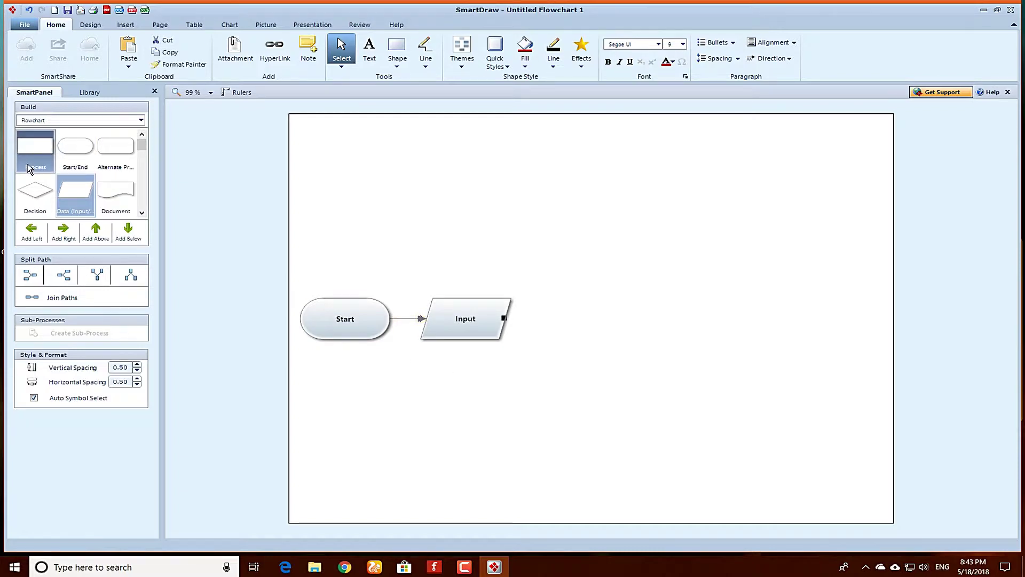
pyautogui.moveTo(30, 169); pyautogui.dragTo(514, 293)
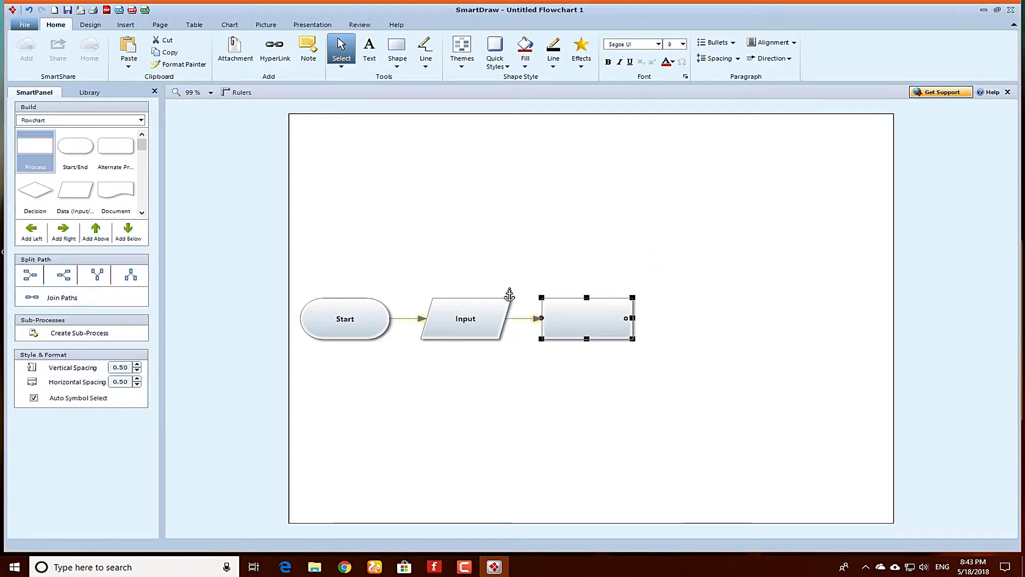
pyautogui.click(583, 319)
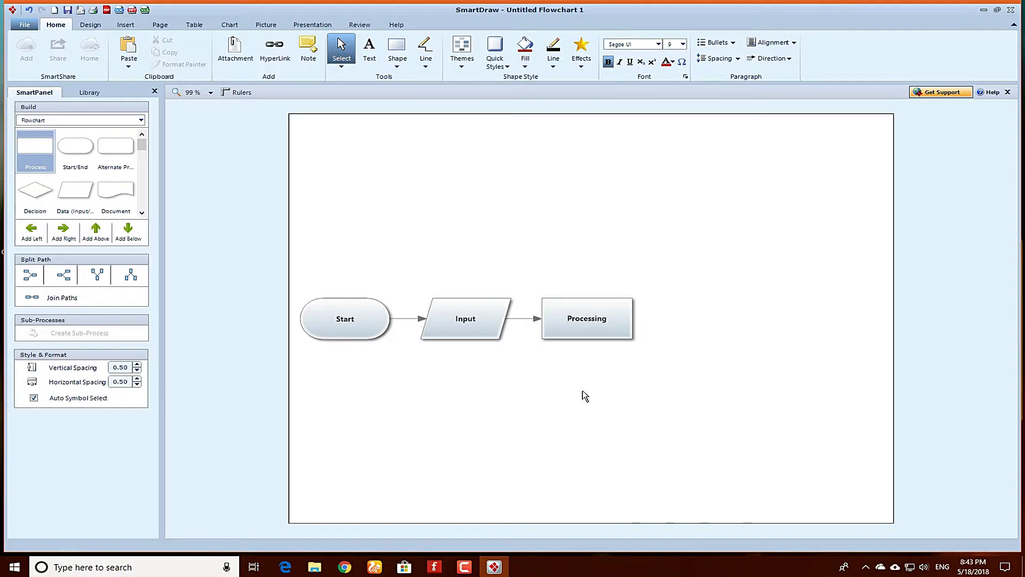
# Add a data parallelogram labelled 'Output' after Processing.
pyautogui.click(66, 205)
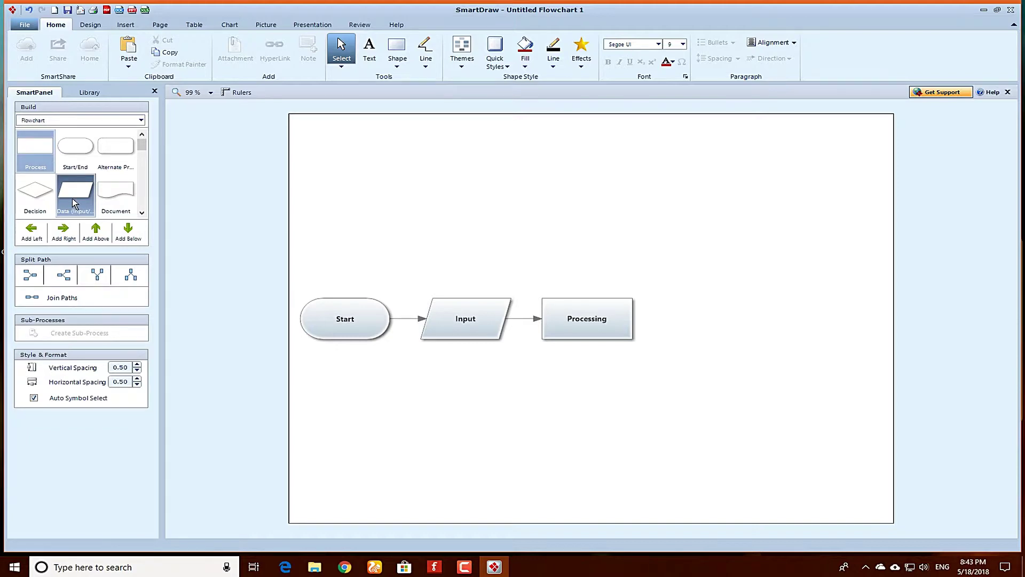
pyautogui.moveTo(73, 202); pyautogui.dragTo(644, 305)
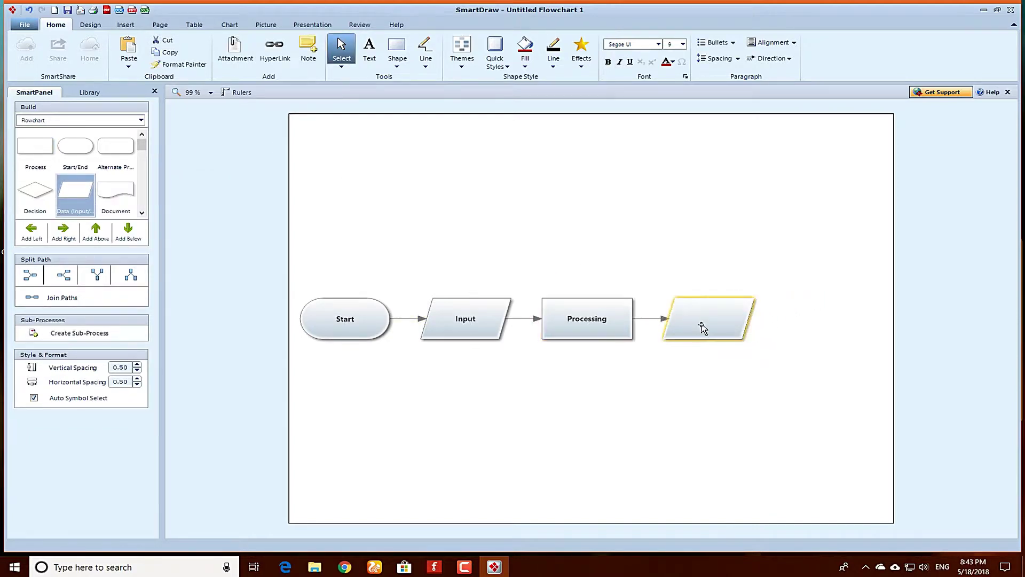
pyautogui.click(703, 327)
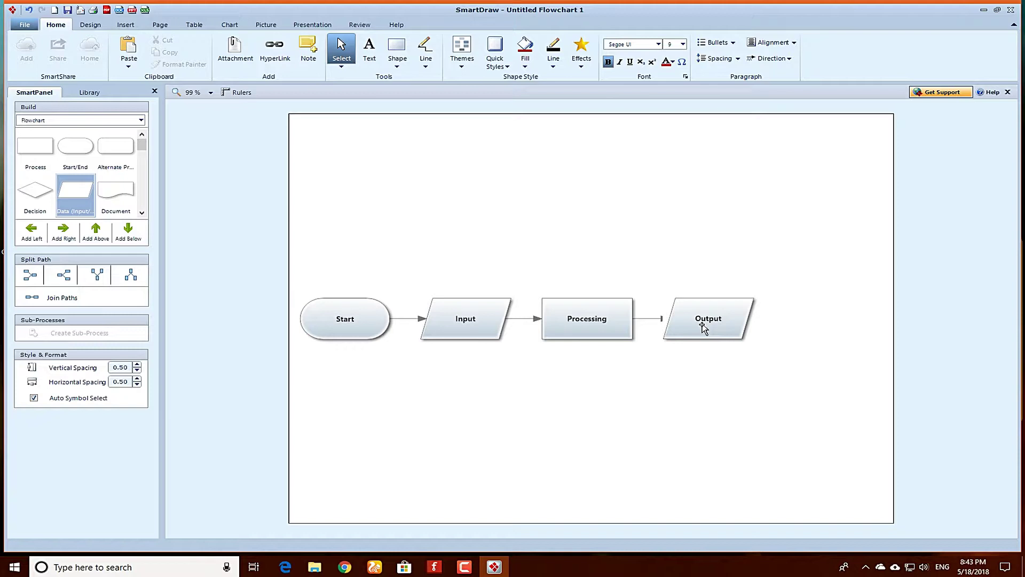
pyautogui.click(671, 374)
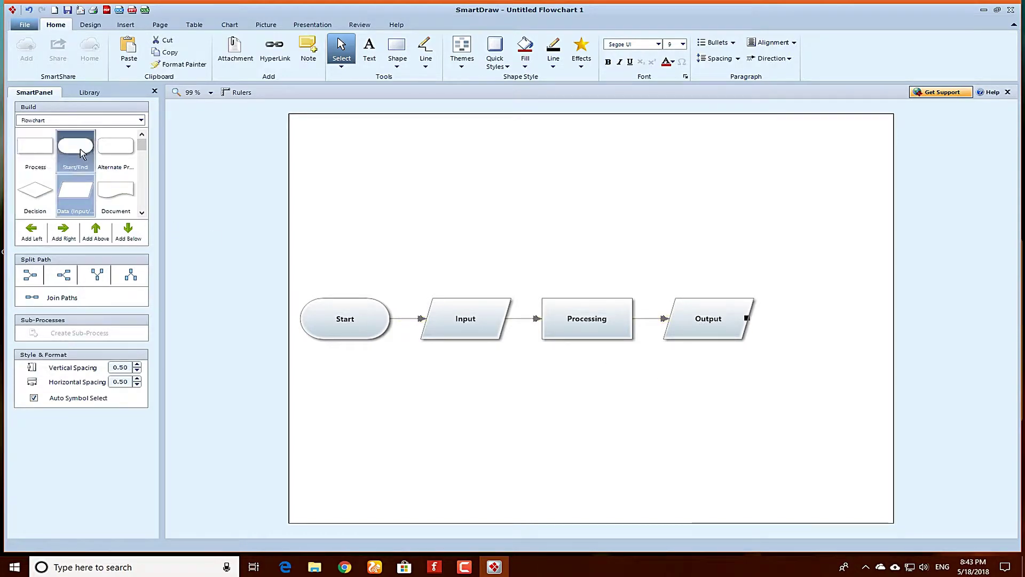
# Add a terminator labelled 'End' after Output.
pyautogui.moveTo(75, 147); pyautogui.dragTo(769, 312)
pyautogui.click(811, 328)
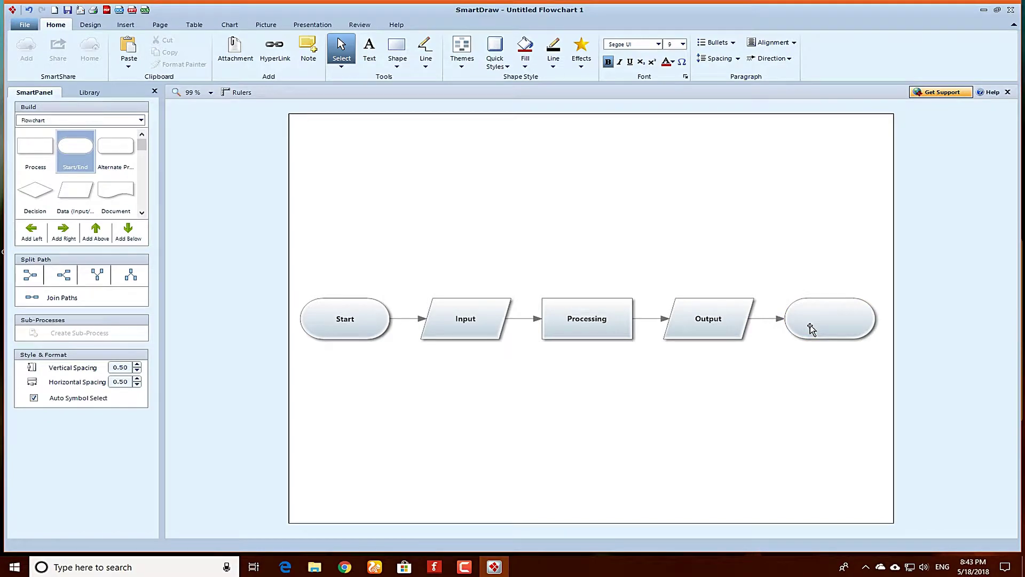
pyautogui.write('End')
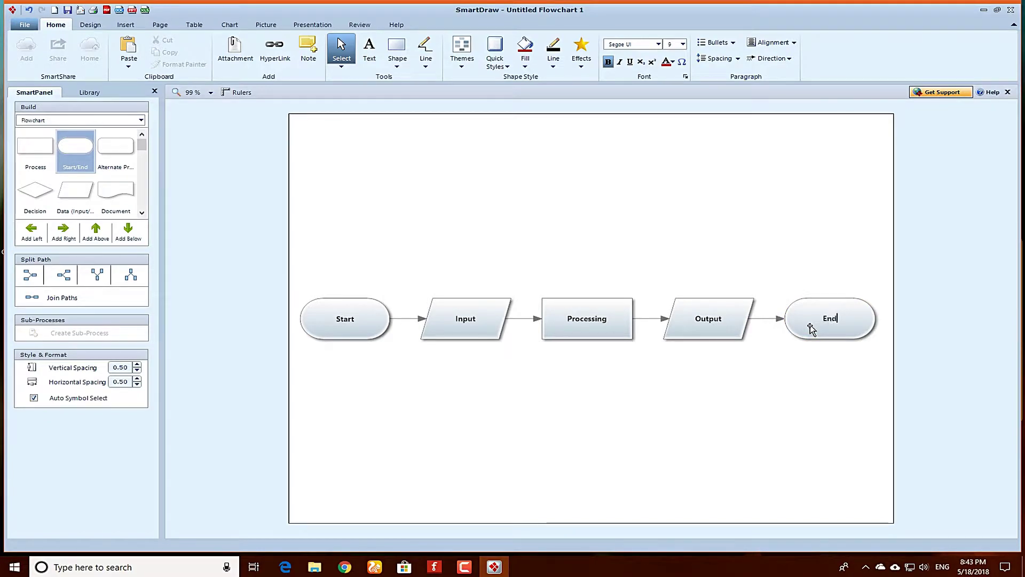
pyautogui.click(673, 402)
# Select each flowchart shape in turn, then the Input-through-End row together.
pyautogui.click(369, 329)
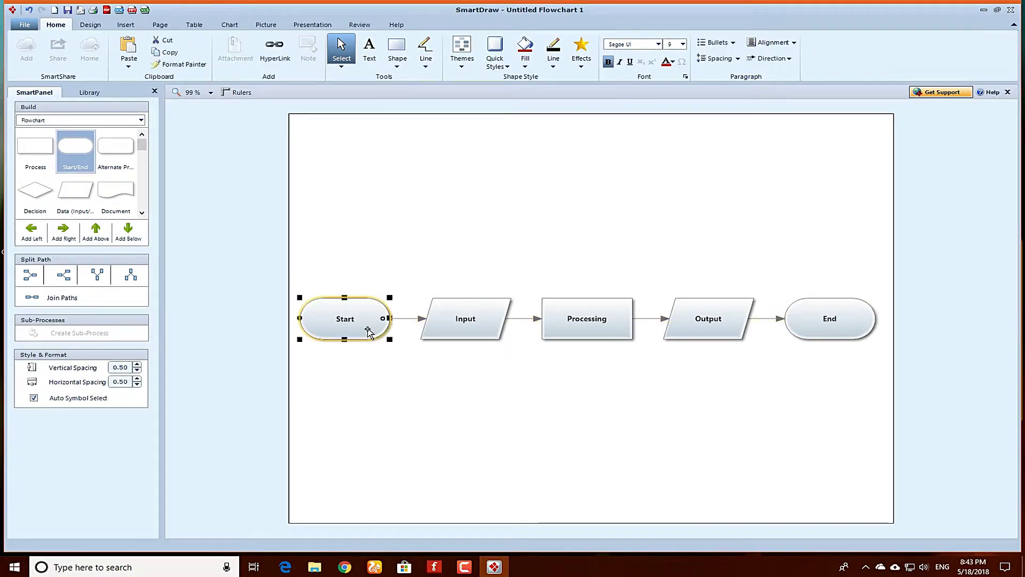
pyautogui.click(488, 334)
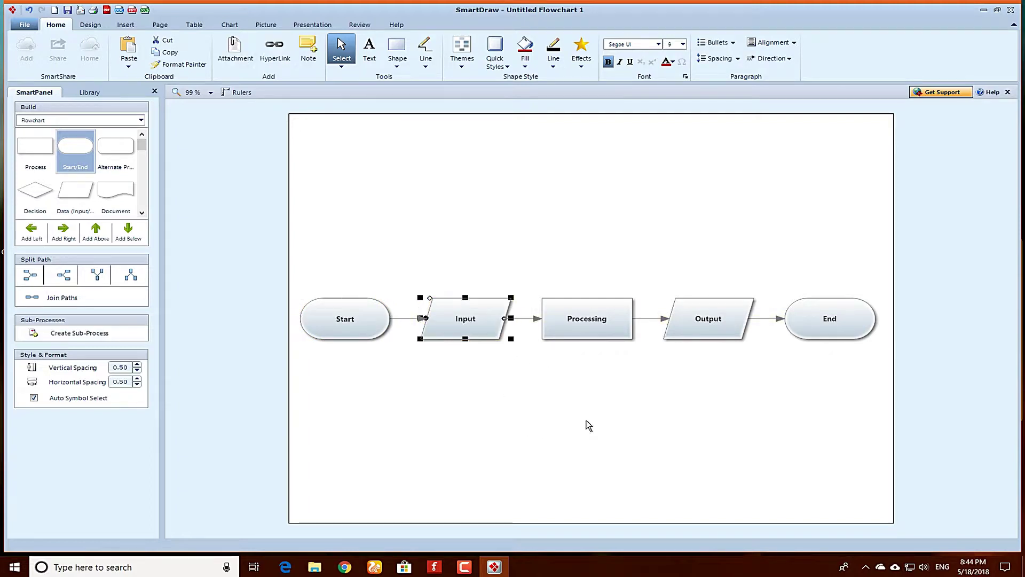
pyautogui.click(587, 338)
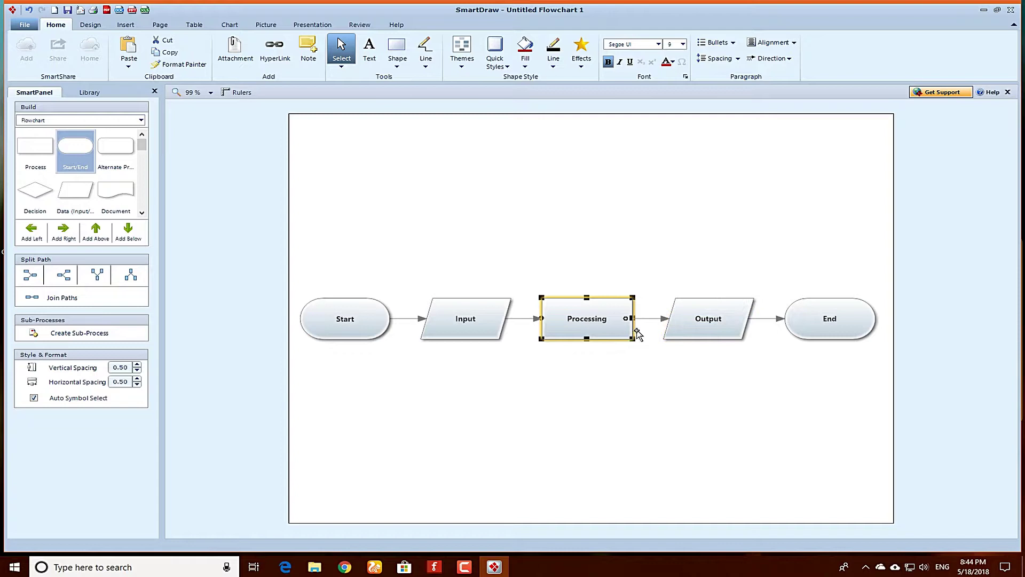
pyautogui.click(736, 331)
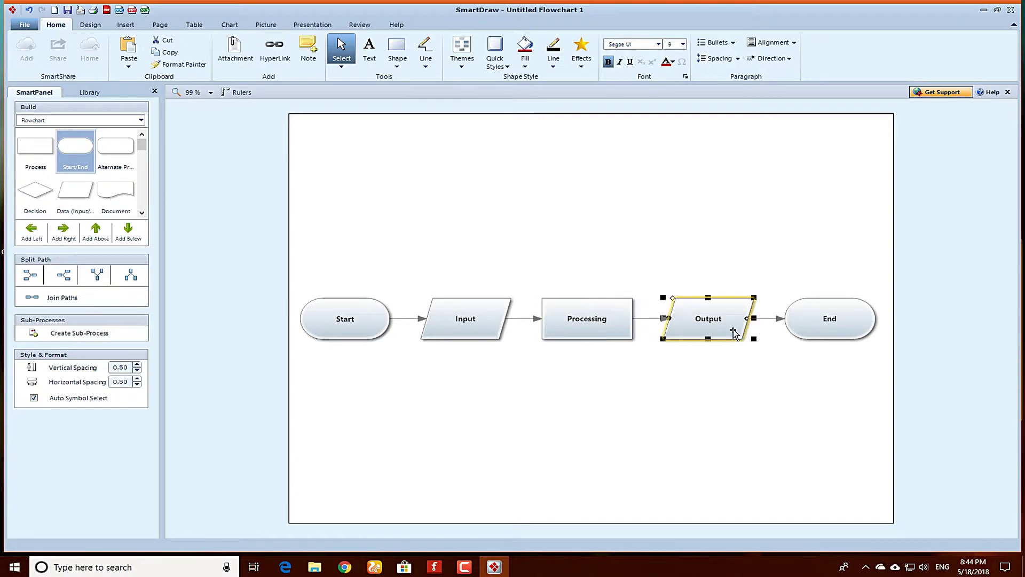
pyautogui.click(844, 335)
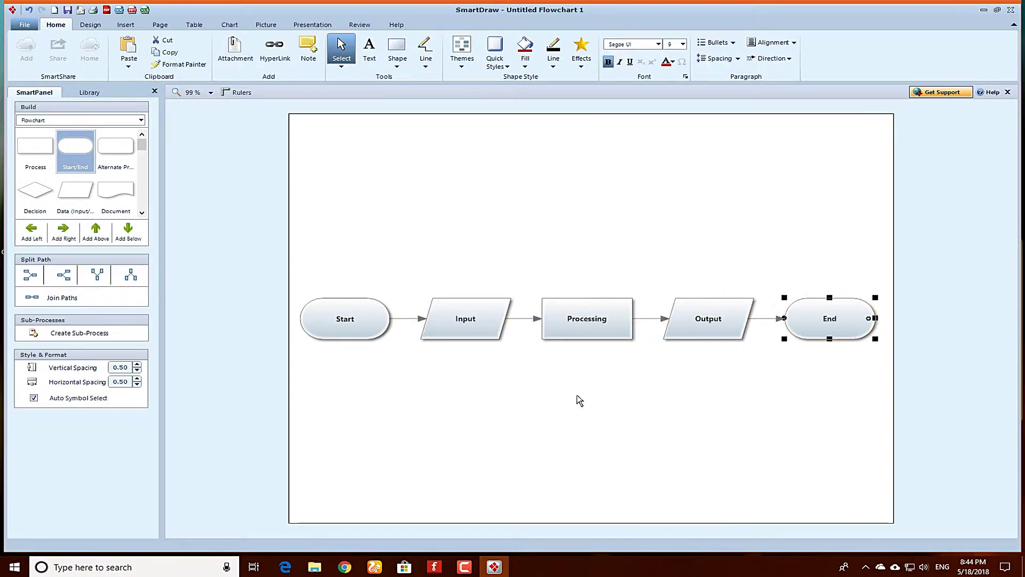
pyautogui.moveTo(301, 381); pyautogui.dragTo(235, 360)
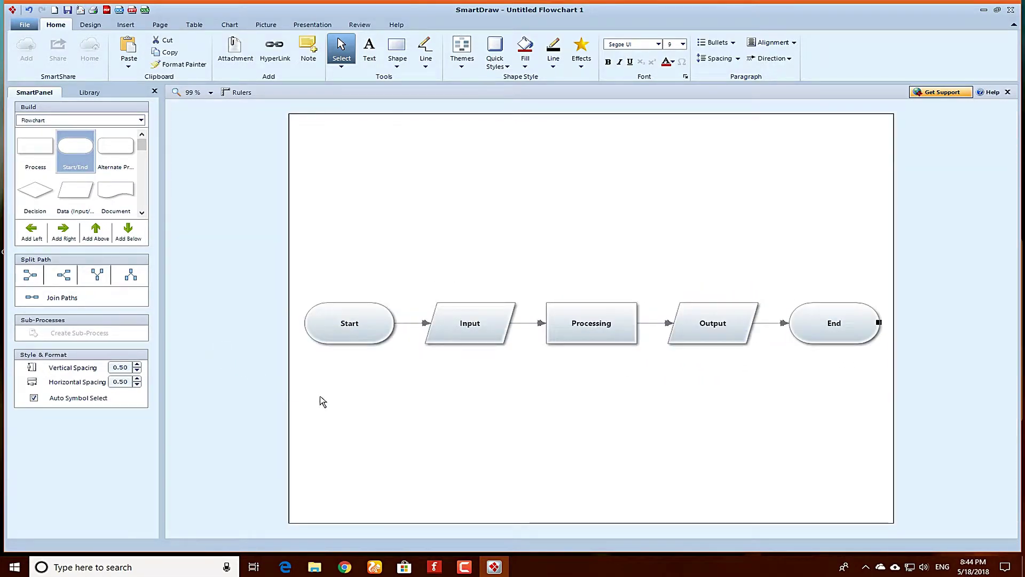
pyautogui.moveTo(332, 232); pyautogui.dragTo(892, 432)
pyautogui.click(449, 395)
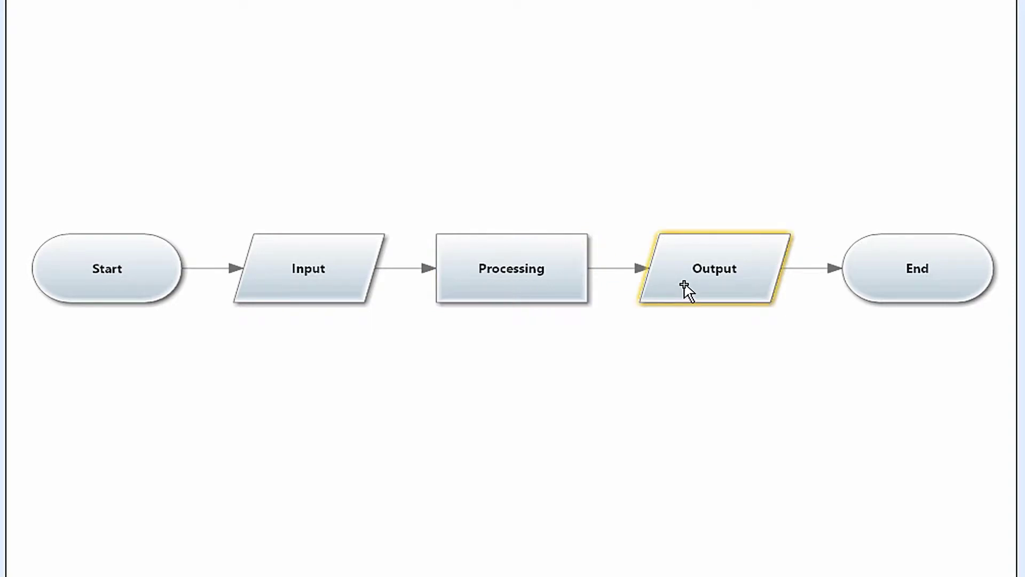
# Drop a Decision diamond beneath the Processing shape.
pyautogui.click(322, 299)
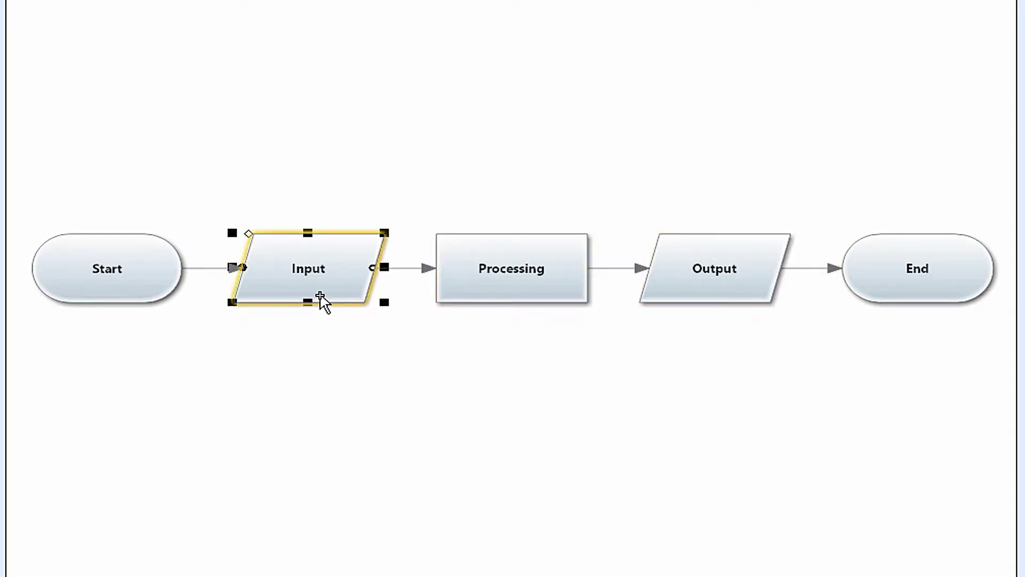
pyautogui.click(322, 448)
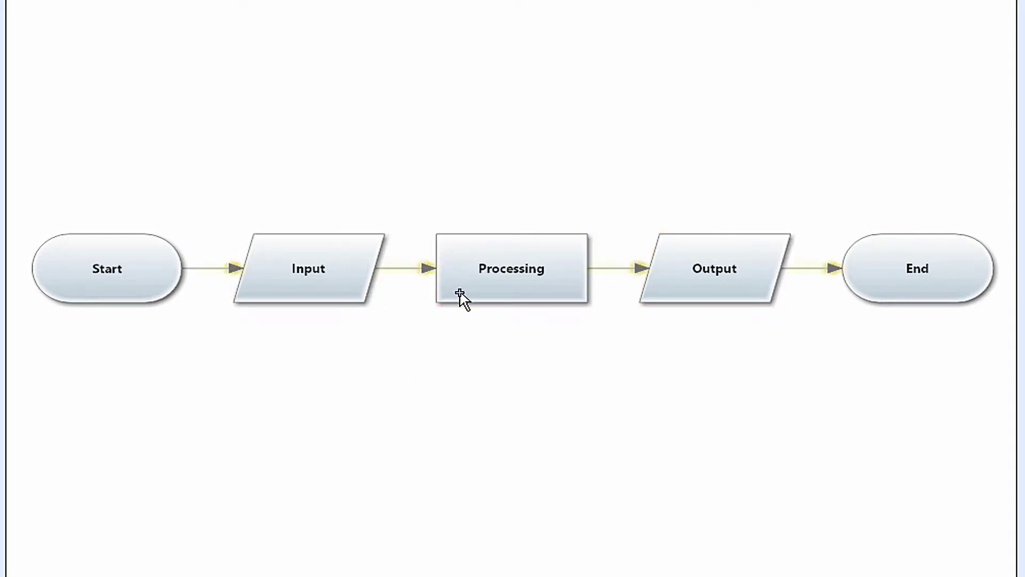
pyautogui.click(461, 291)
pyautogui.click(394, 381)
pyautogui.moveTo(3, 539); pyautogui.dragTo(401, 405)
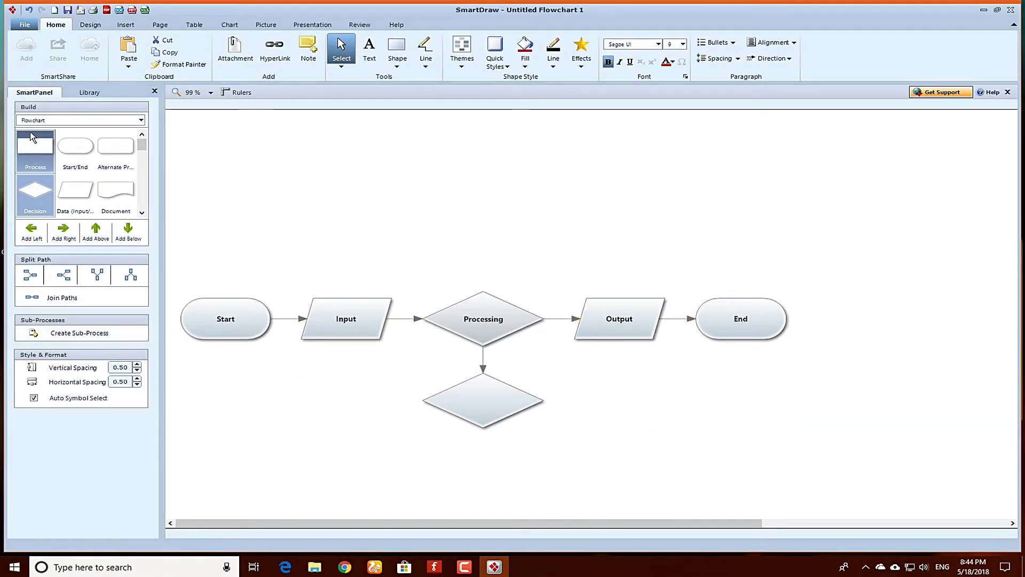
# Attach a Connector circle under Input and nudge it and the diamond into place.
pyautogui.scroll(-4, 80, 171)
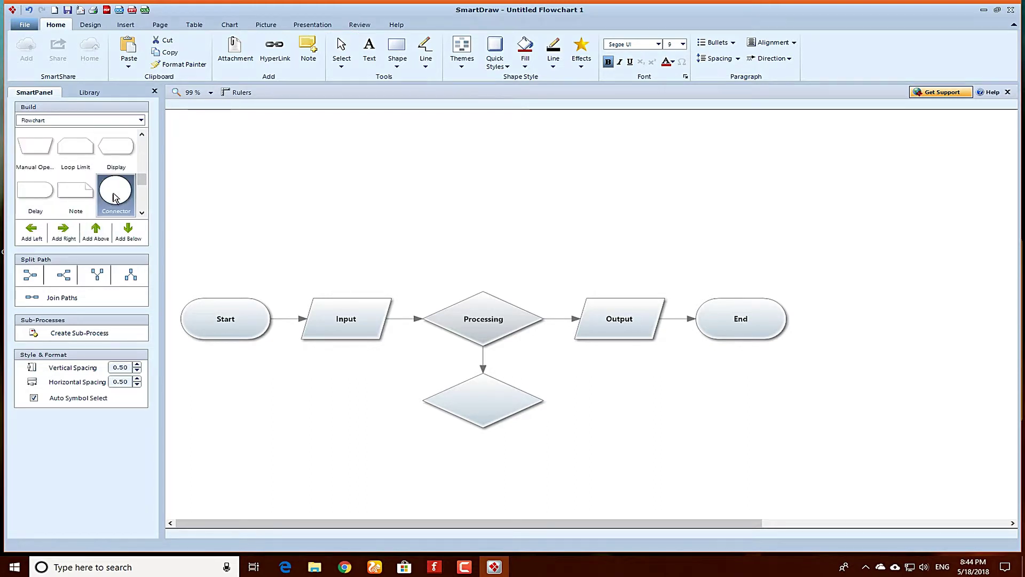
pyautogui.moveTo(115, 196); pyautogui.dragTo(342, 383)
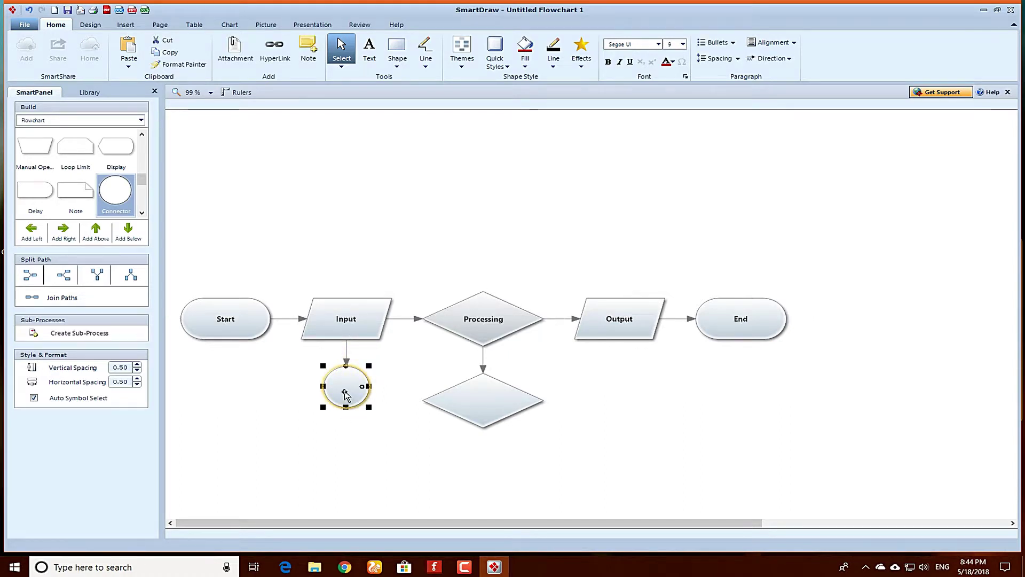
pyautogui.click(403, 398)
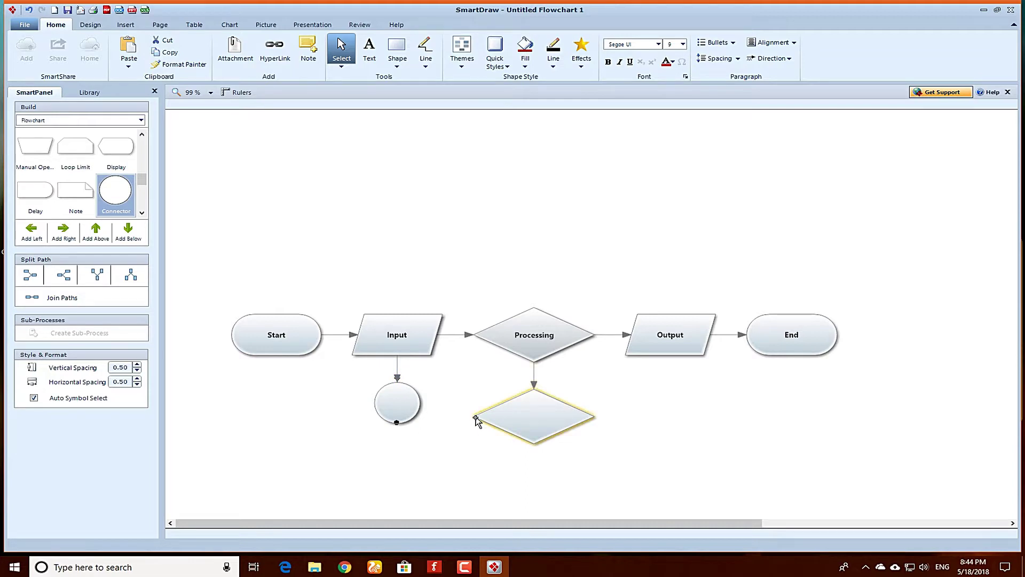
pyautogui.moveTo(473, 421); pyautogui.dragTo(456, 417)
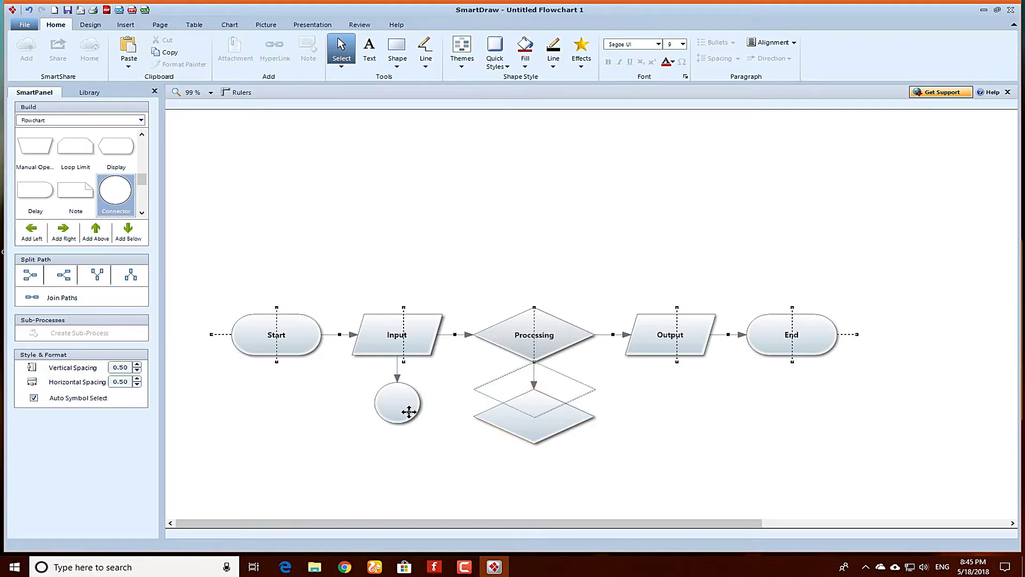
pyautogui.moveTo(409, 411); pyautogui.dragTo(410, 374)
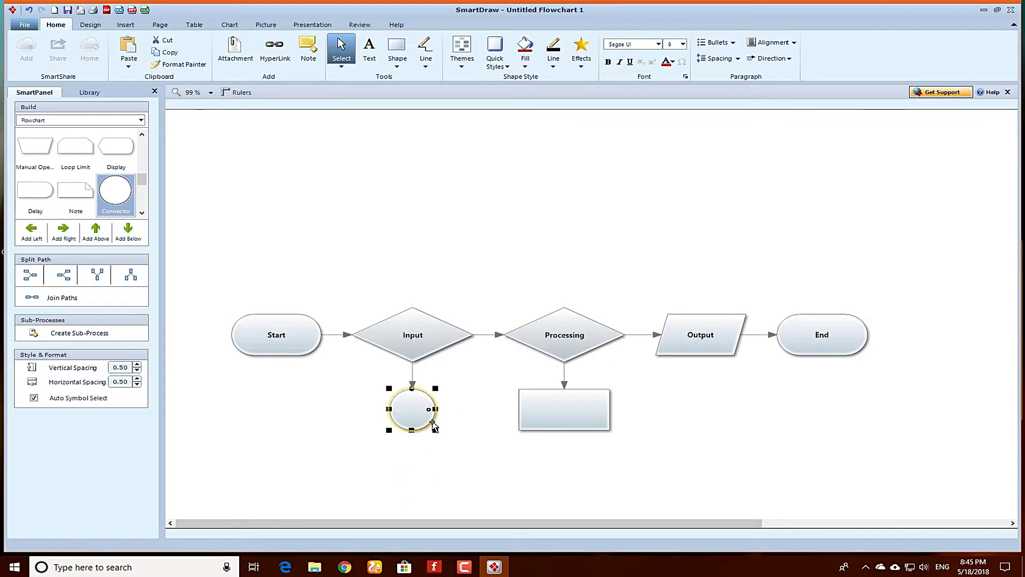
# Try moving the Processing diamond below Output, then undo that move.
pyautogui.click(565, 413)
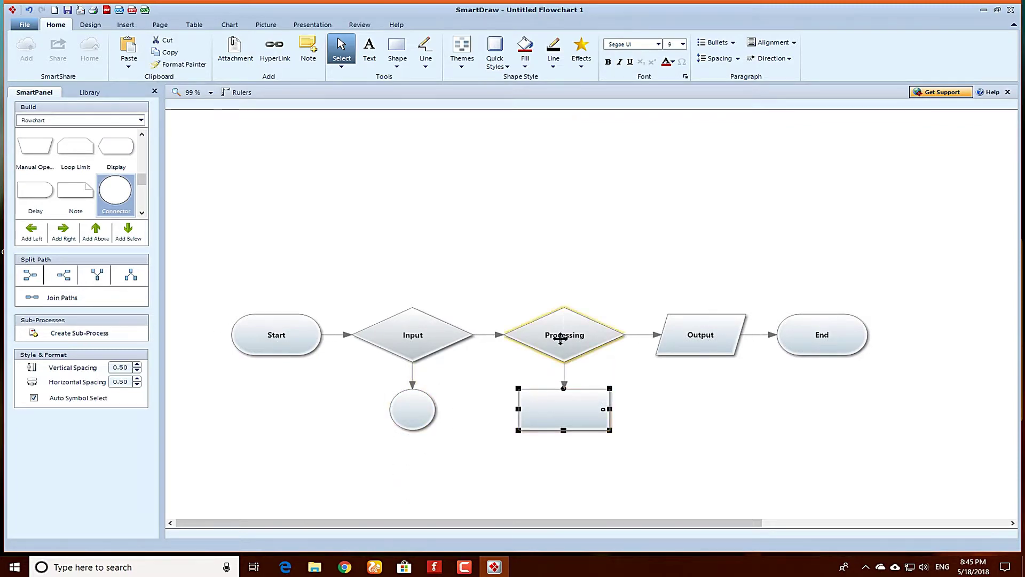
pyautogui.press('Escape')
pyautogui.click(676, 451)
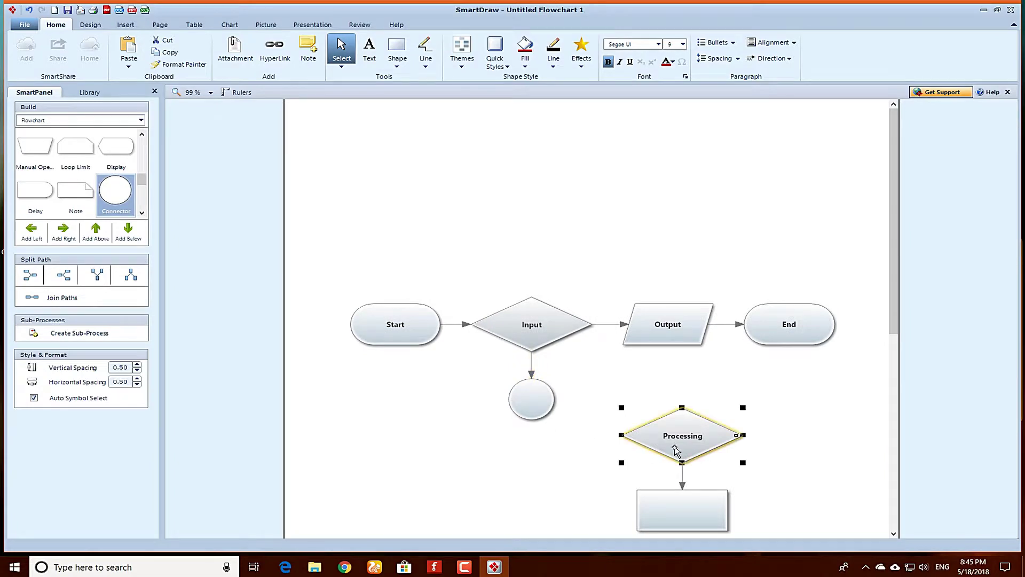
pyautogui.hotkey('ctrl', 'z')
pyautogui.hotkey('ctrl', 'z')
pyautogui.hotkey('ctrl', 'z')
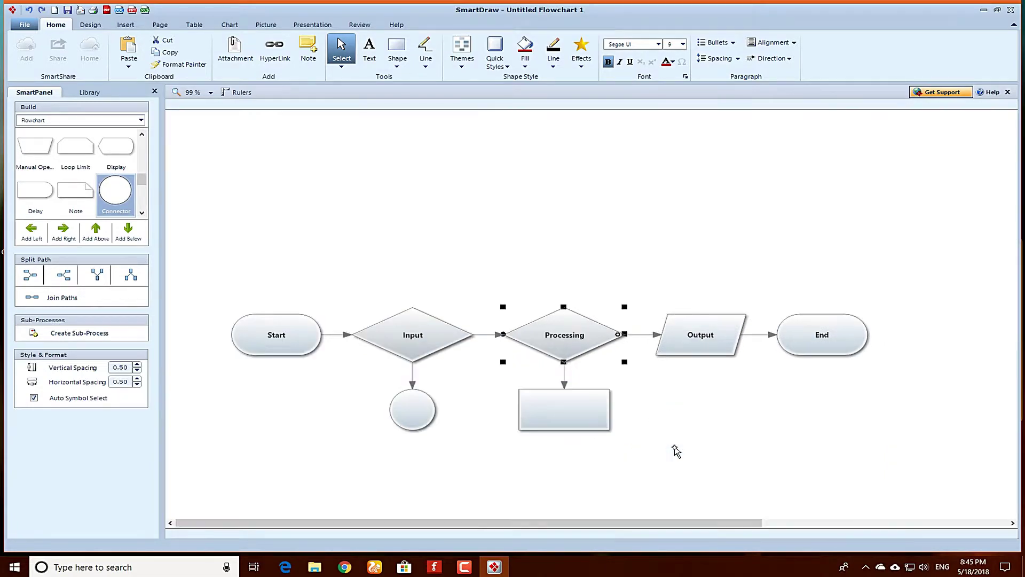
# Undo trial connector circles back to the five-shape chain and select the row of shapes.
pyautogui.hotkey('ctrl', 'y')
pyautogui.hotkey('ctrl', 'y')
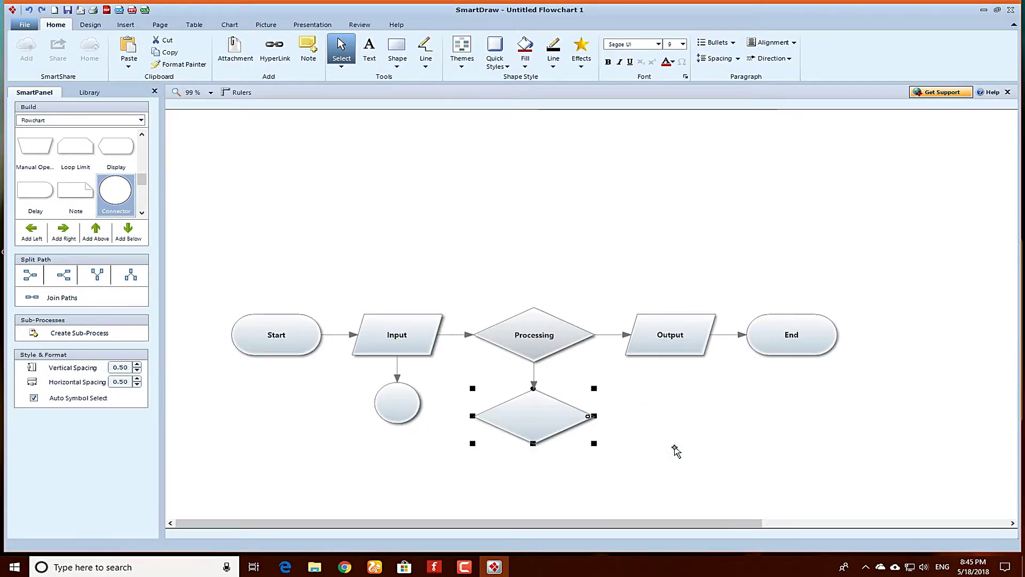
pyautogui.hotkey('ctrl', 'z')
pyautogui.hotkey('ctrl', 'z')
pyautogui.hotkey('ctrl', 'z')
pyautogui.hotkey('ctrl', 'z')
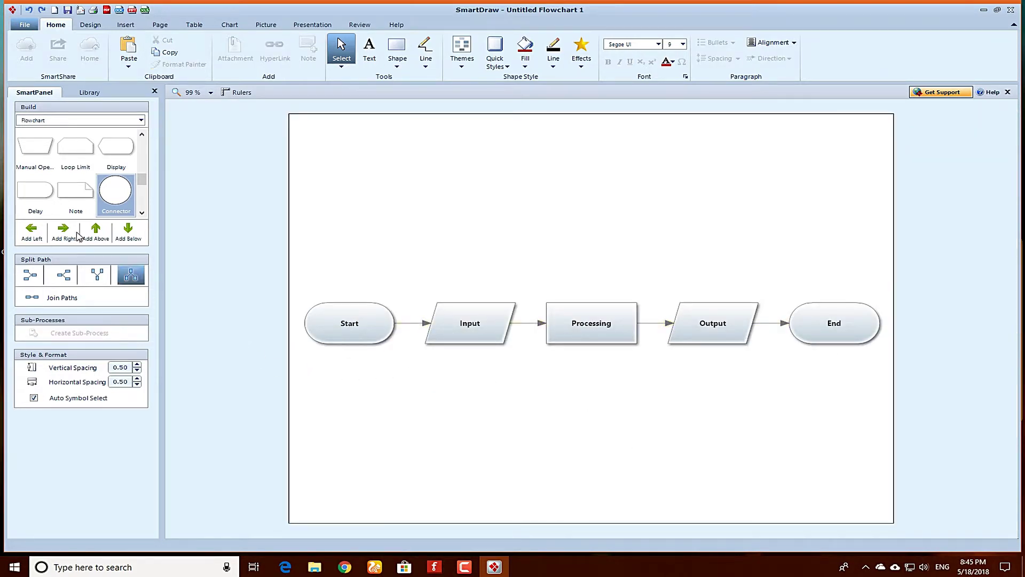
pyautogui.click(25, 239)
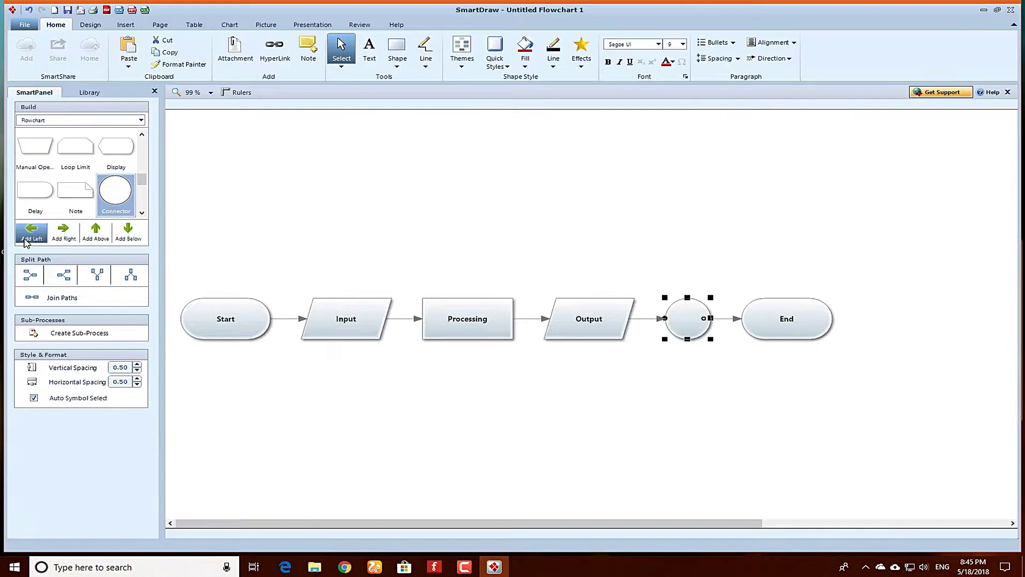
pyautogui.click(25, 239)
pyautogui.click(25, 239)
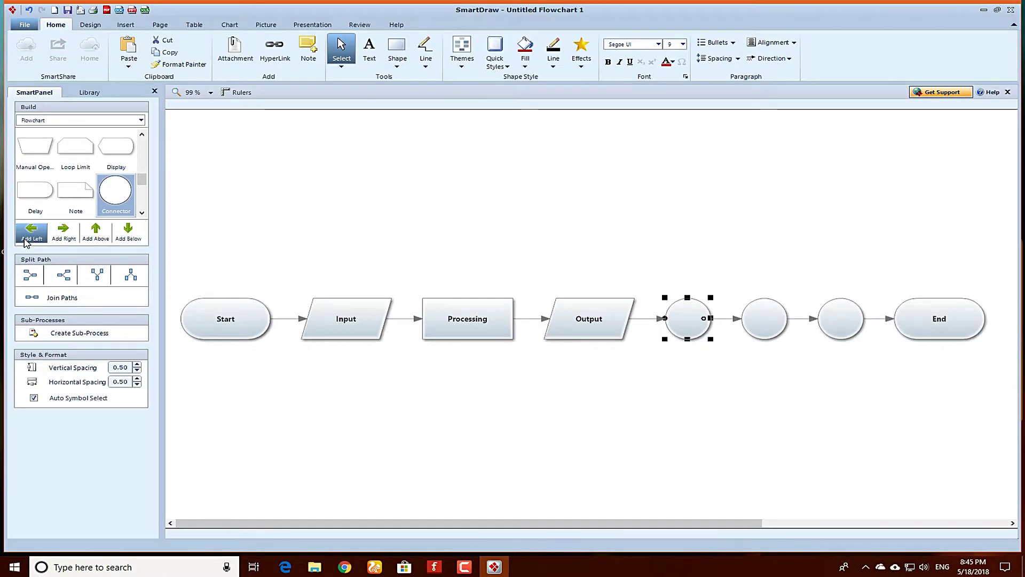
pyautogui.click(52, 242)
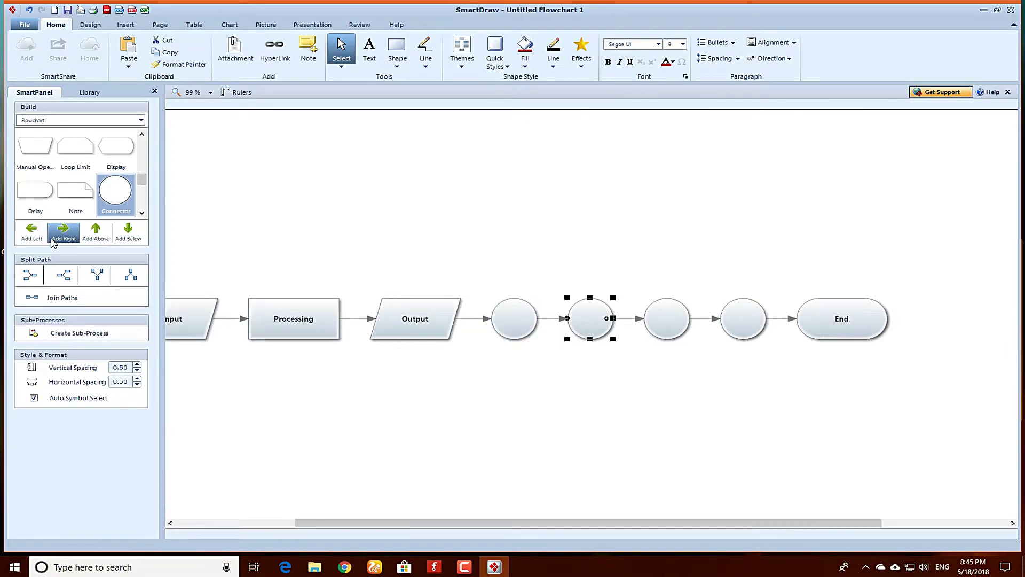
pyautogui.hotkey('ctrl', 'z')
pyautogui.hotkey('ctrl', 'z')
pyautogui.hotkey('ctrl', 'z')
pyautogui.hotkey('ctrl', 'z')
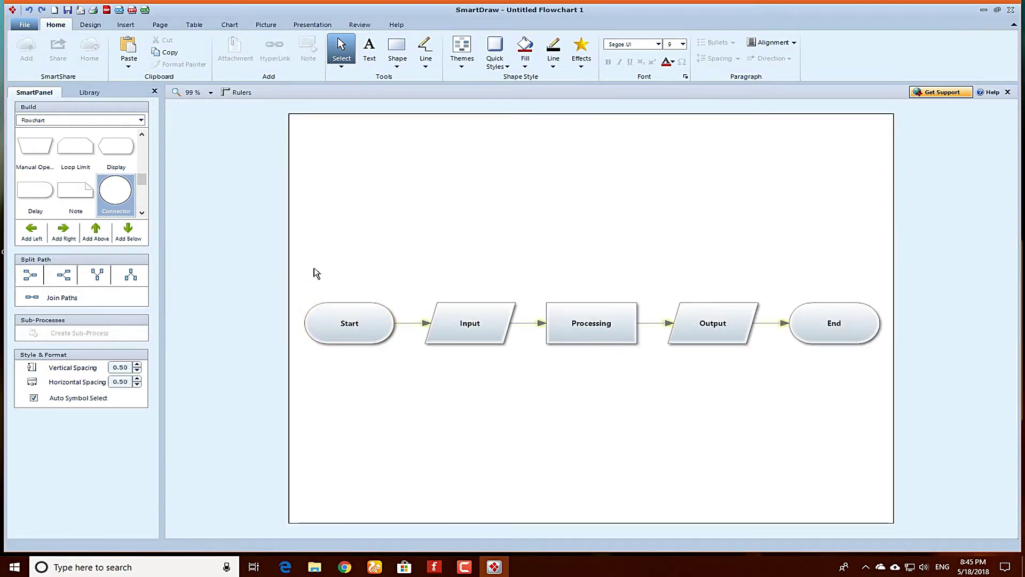
pyautogui.moveTo(301, 335); pyautogui.dragTo(879, 416)
# Add a text caption below the flowchart reading 'Simple Processing block Diagram'.
pyautogui.click(657, 415)
pyautogui.click(369, 51)
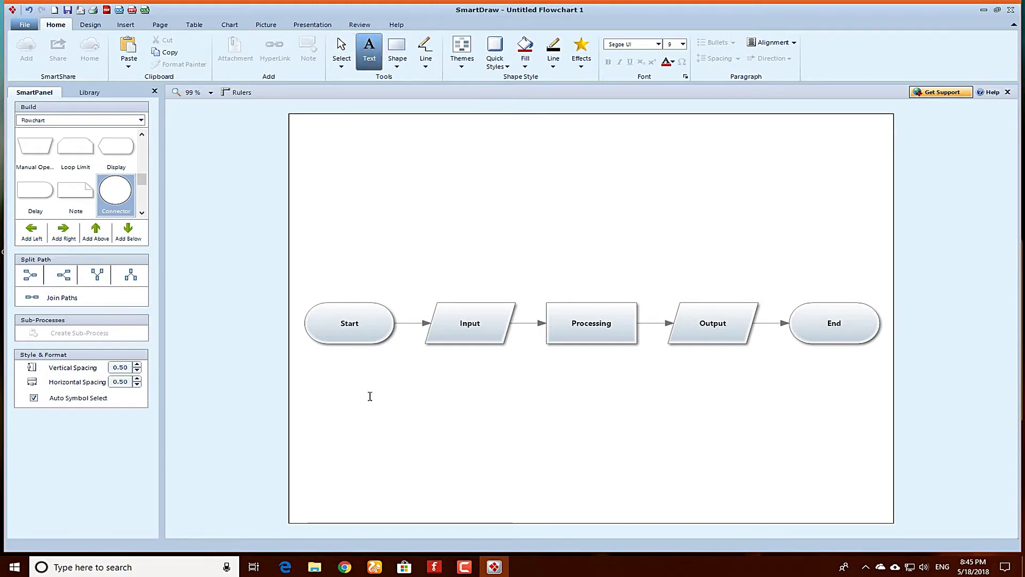
pyautogui.click(363, 372)
pyautogui.moveTo(374, 380); pyautogui.dragTo(767, 421)
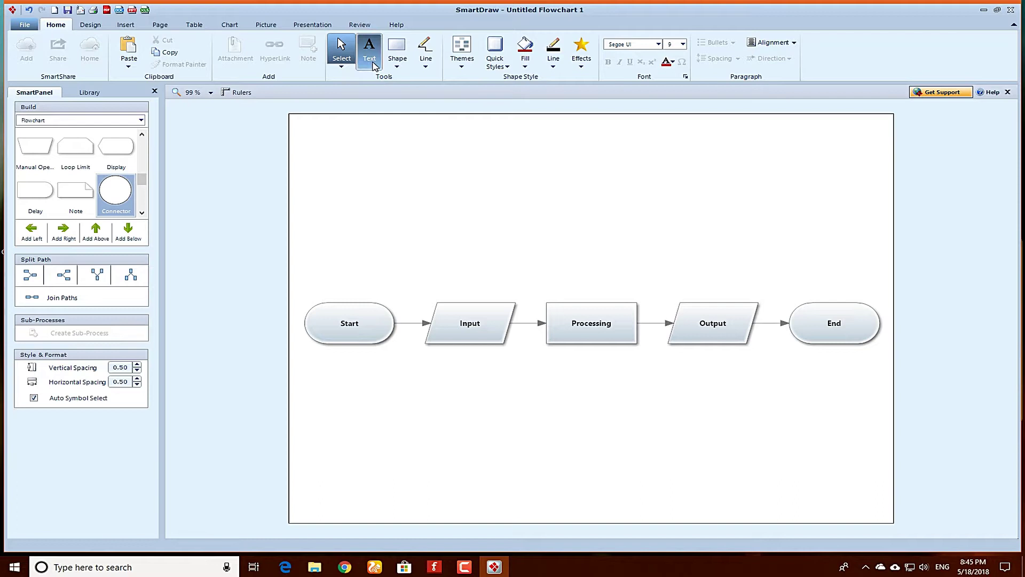
pyautogui.click(369, 51)
pyautogui.click(425, 411)
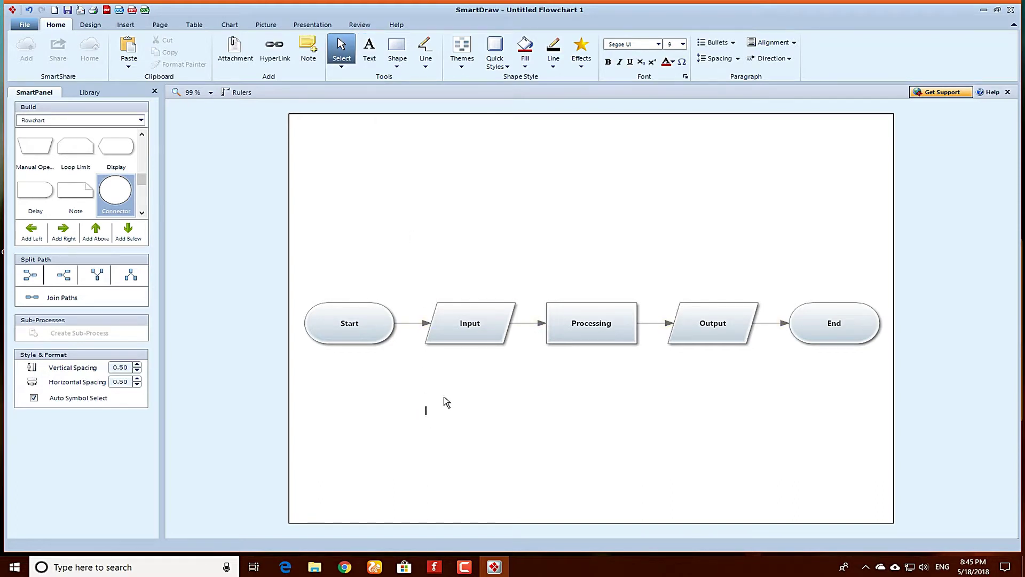
pyautogui.write('Simpe Processing block')
pyautogui.press('Left')
pyautogui.press('Left')
pyautogui.press('Left')
pyautogui.press('Left')
pyautogui.press('Left')
pyautogui.press('Left')
pyautogui.press('Left')
pyautogui.press('Left')
pyautogui.press('Left')
pyautogui.press('Left')
pyautogui.press('Left')
pyautogui.write('l')
pyautogui.press('End')
pyautogui.write('Diagram')
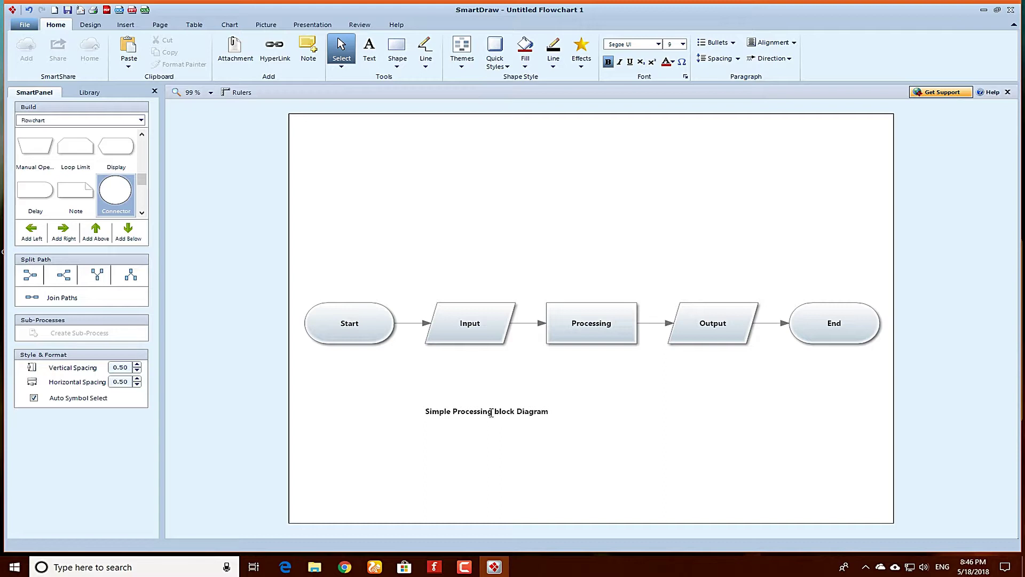
# Capitalise 'Block' and position the caption centred beneath the flowchart.
pyautogui.click(491, 412)
pyautogui.press('Delete')
pyautogui.write('B')
pyautogui.moveTo(430, 414); pyautogui.dragTo(457, 366)
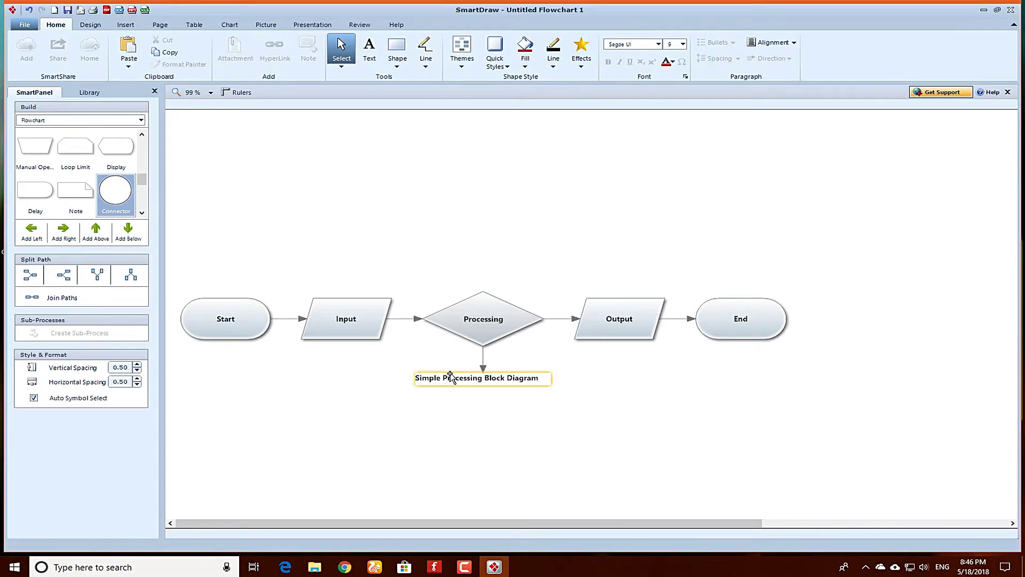
pyautogui.moveTo(454, 381); pyautogui.dragTo(434, 397)
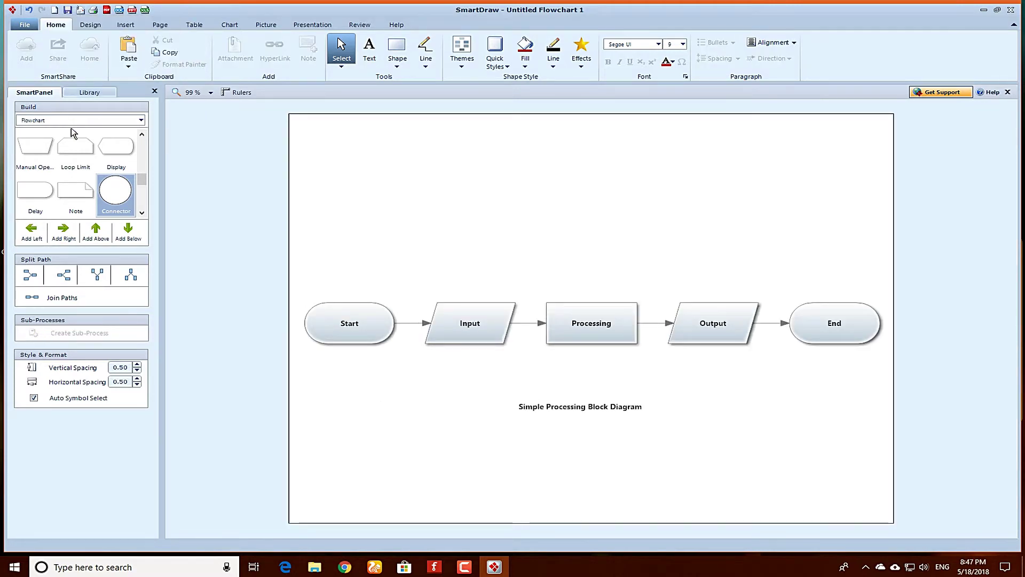
# Switch to the flowchart build panel and marquee-select all shapes plus the caption.
pyautogui.click(88, 92)
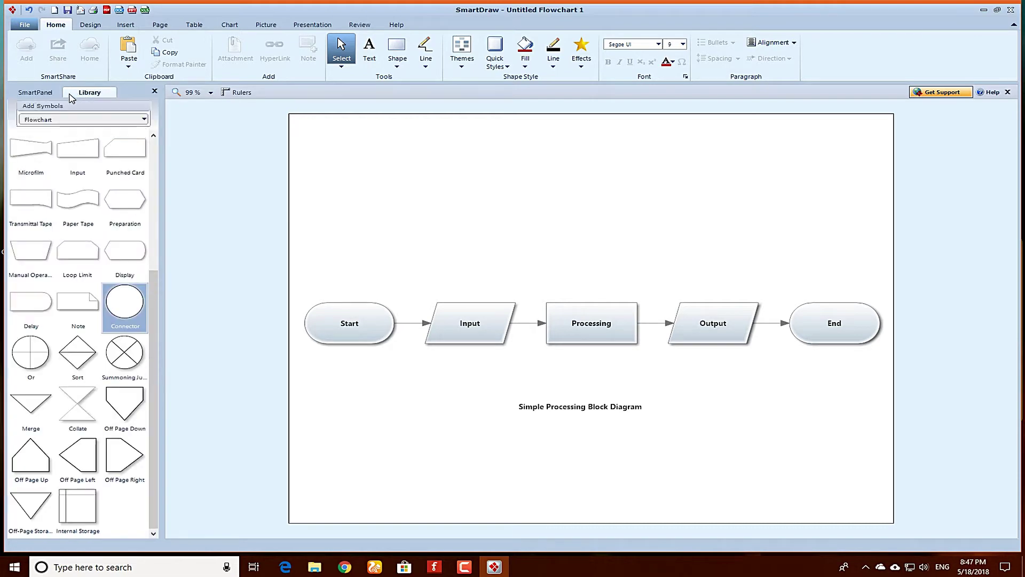
pyautogui.scroll(4, 80, 267)
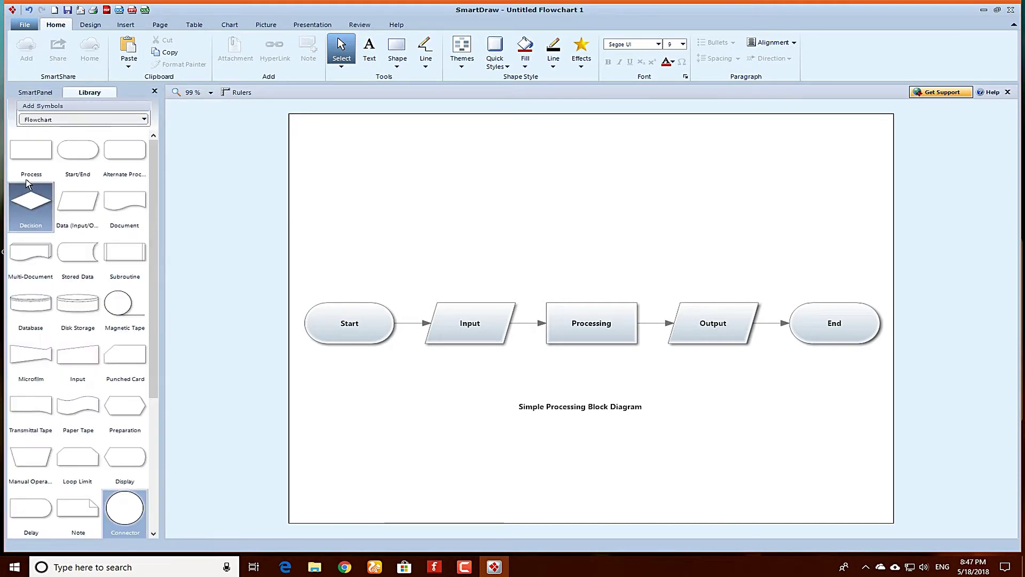
pyautogui.click(35, 93)
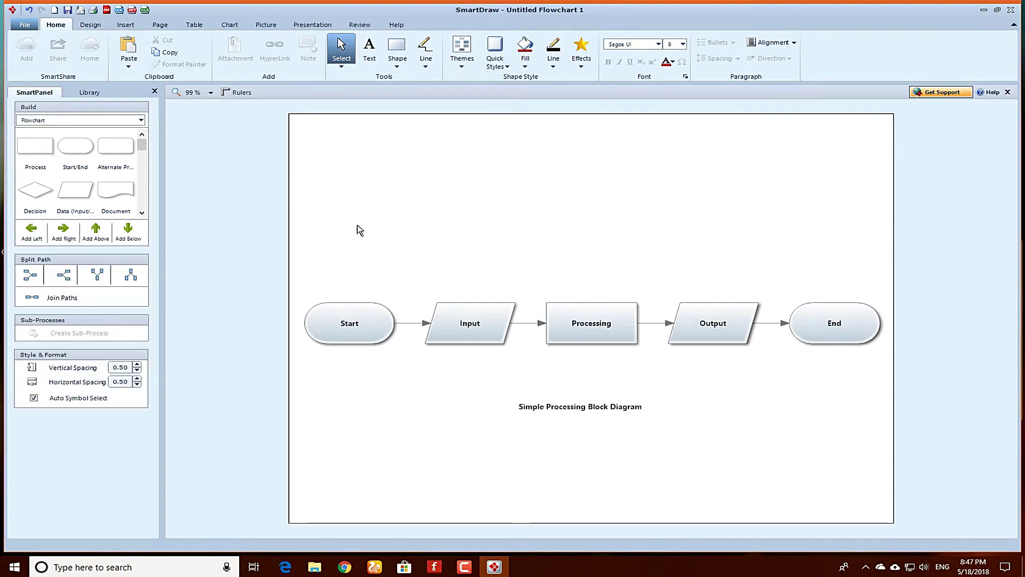
pyautogui.moveTo(871, 209); pyautogui.dragTo(378, 410)
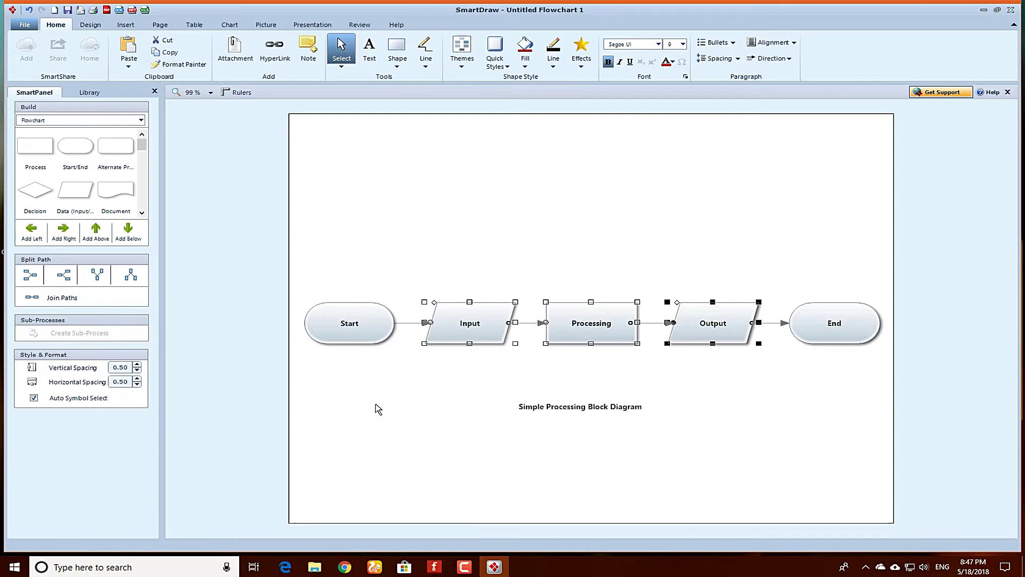
pyautogui.click(866, 226)
pyautogui.moveTo(879, 407); pyautogui.dragTo(302, 294)
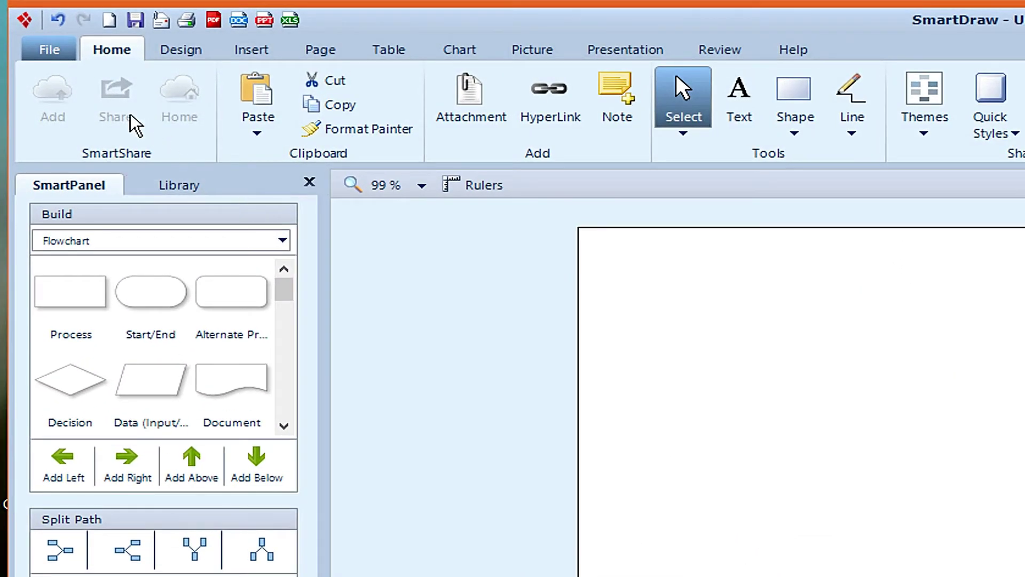
# Open Save As and set the file type to PNG.
pyautogui.click(47, 54)
pyautogui.click(75, 126)
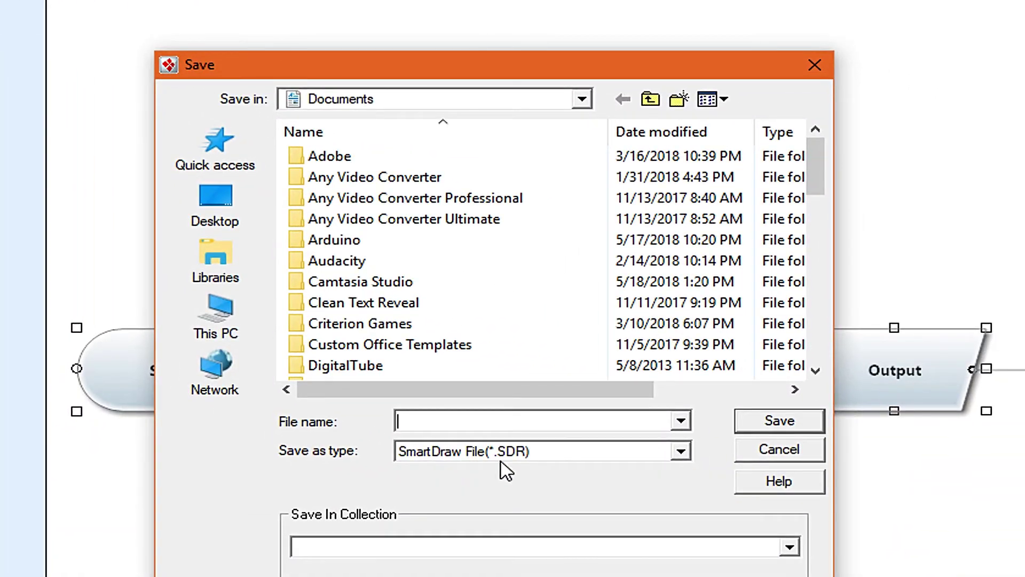
pyautogui.click(539, 474)
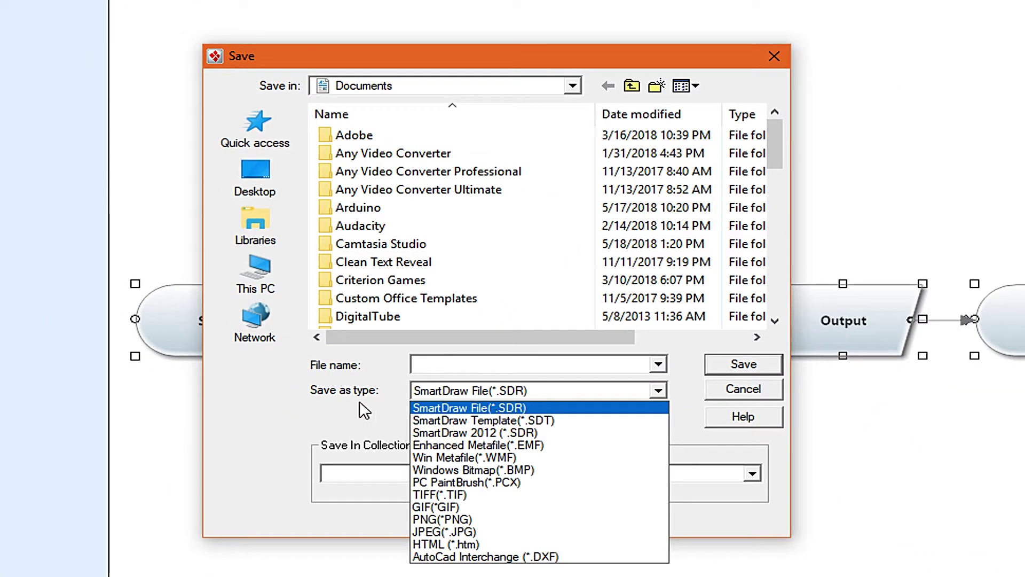
pyautogui.click(347, 412)
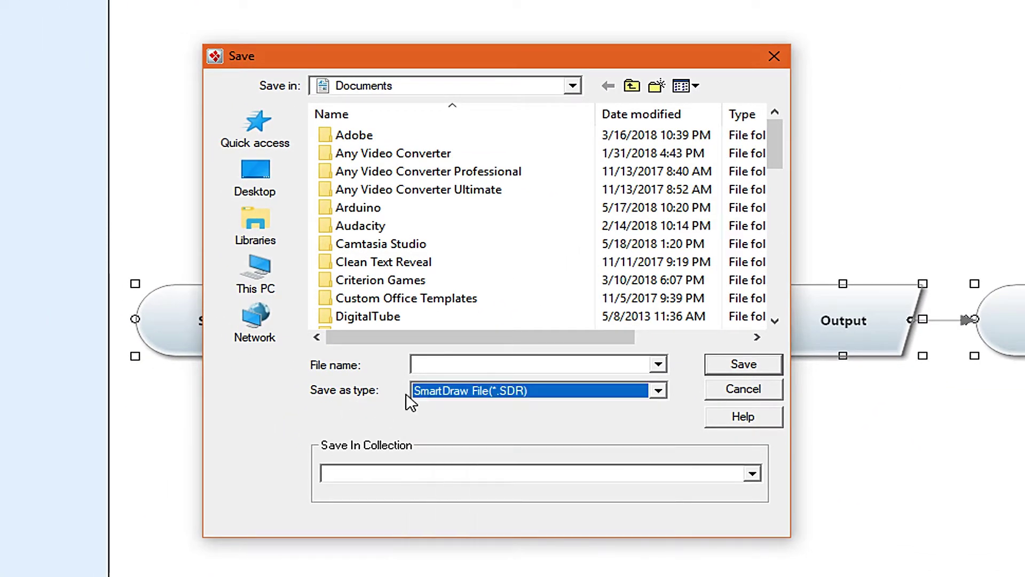
pyautogui.click(487, 396)
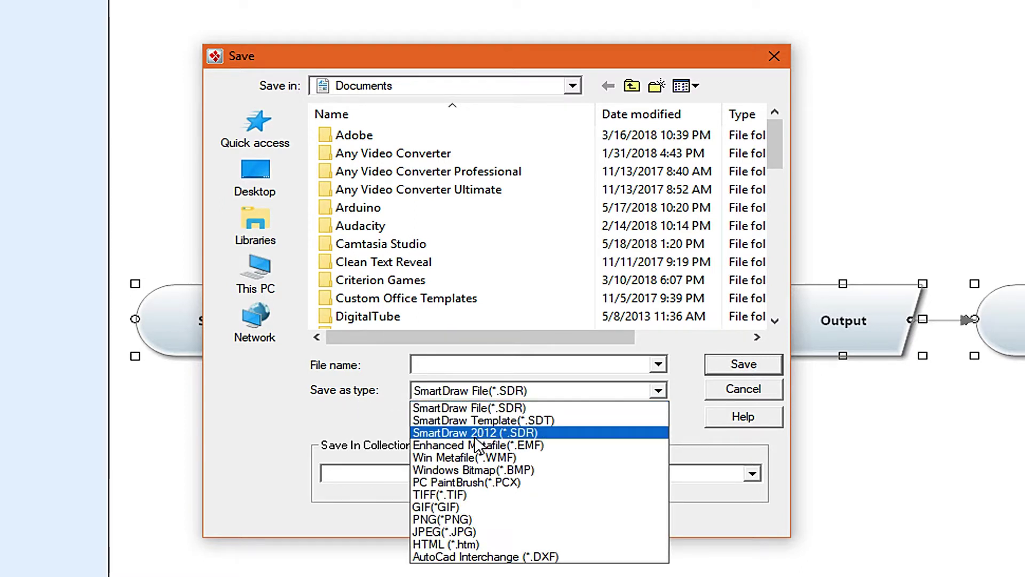
pyautogui.click(466, 521)
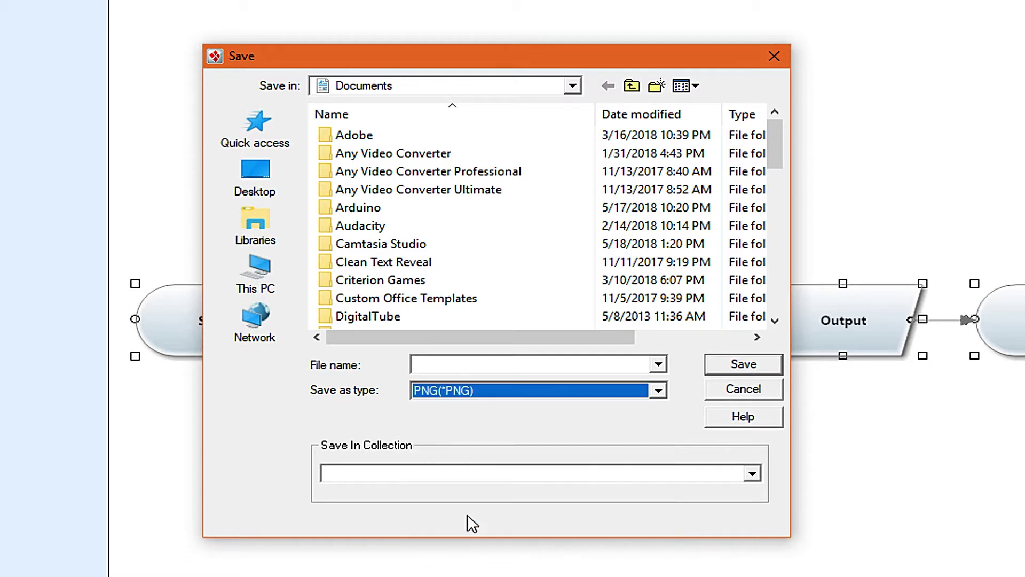
# Name the file 'Processing' and save it to the Desktop.
pyautogui.click(461, 363)
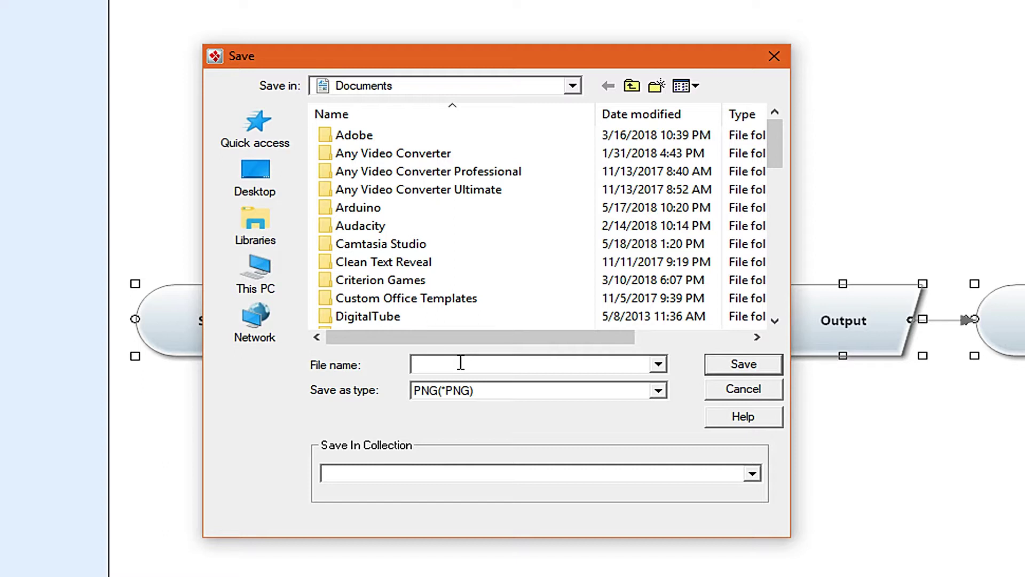
pyautogui.write('Processing')
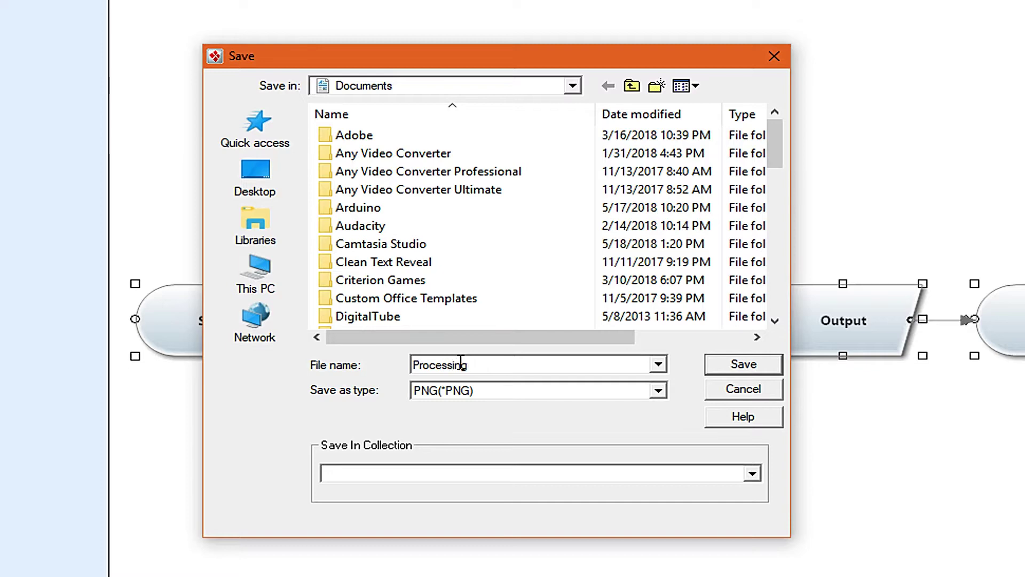
pyautogui.click(250, 174)
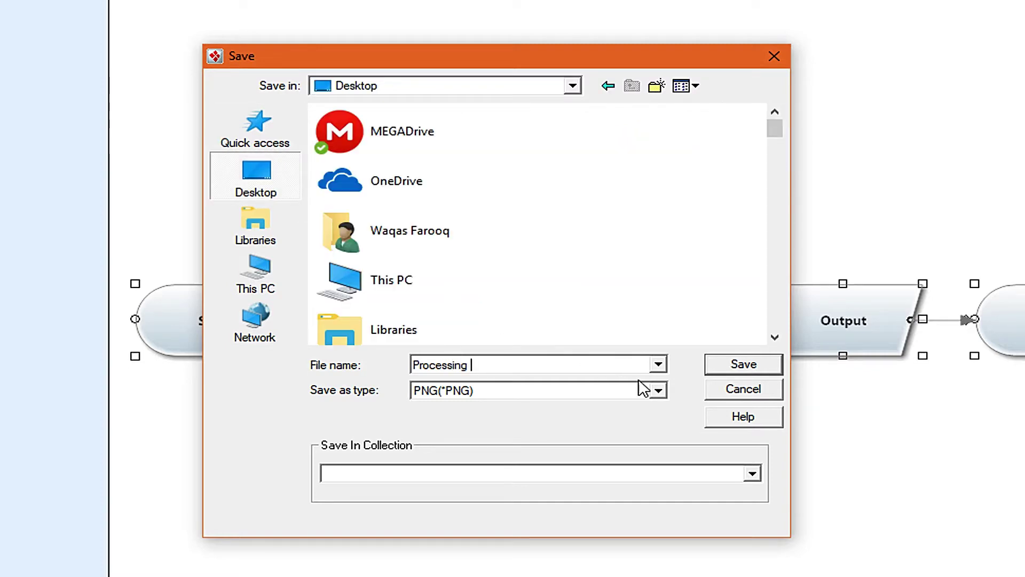
# Save Processing.png at 400% scale (3868 × 1068 pixels) with 600 dpi resolution.
pyautogui.click(743, 365)
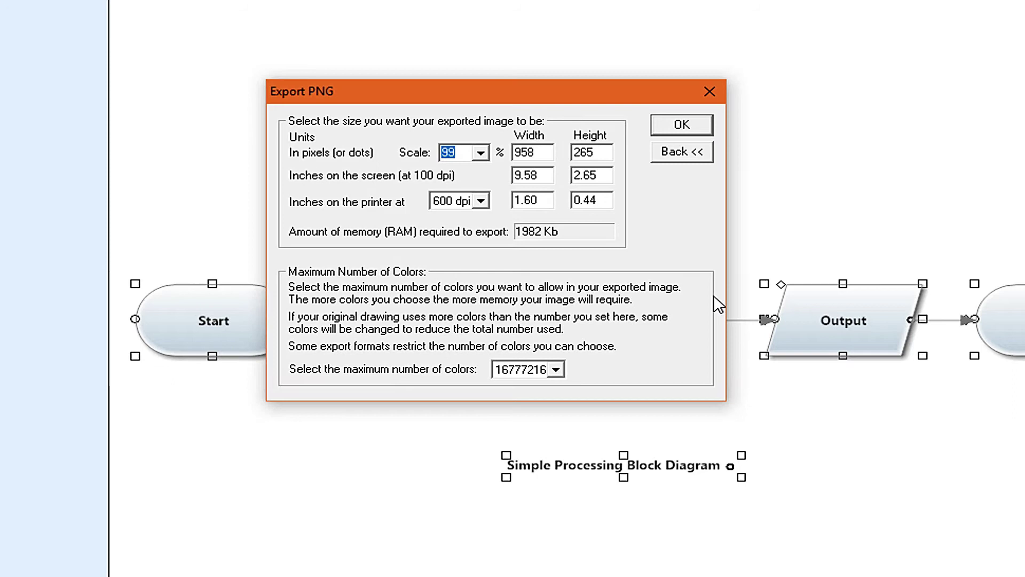
pyautogui.click(481, 155)
pyautogui.click(479, 155)
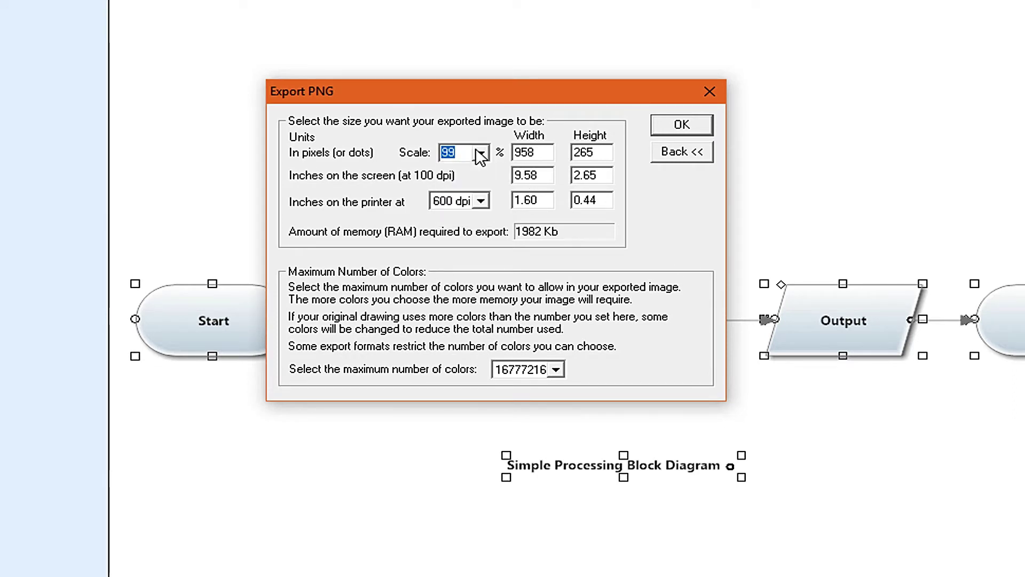
pyautogui.click(479, 155)
pyautogui.click(461, 219)
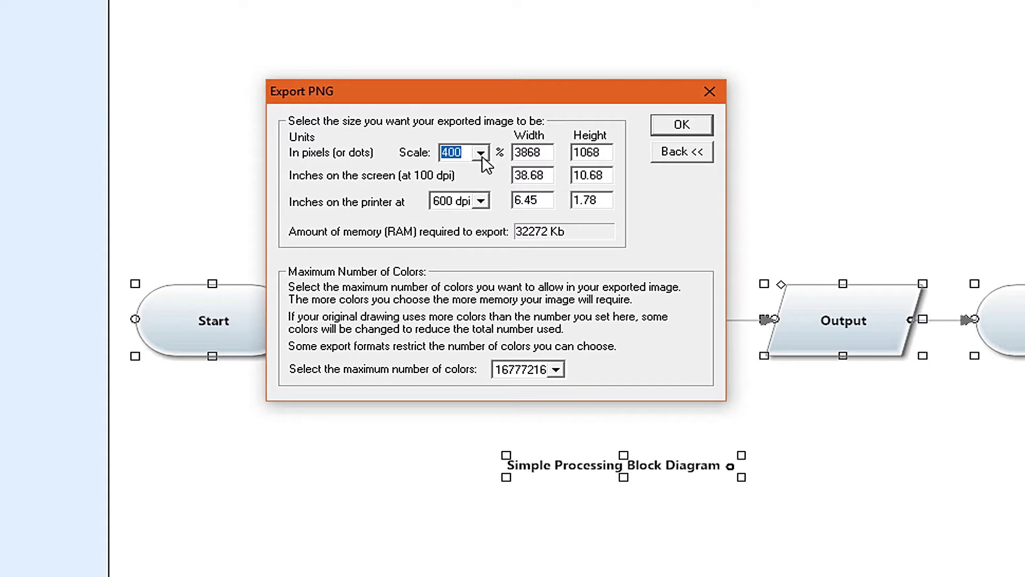
pyautogui.click(481, 201)
pyautogui.click(482, 202)
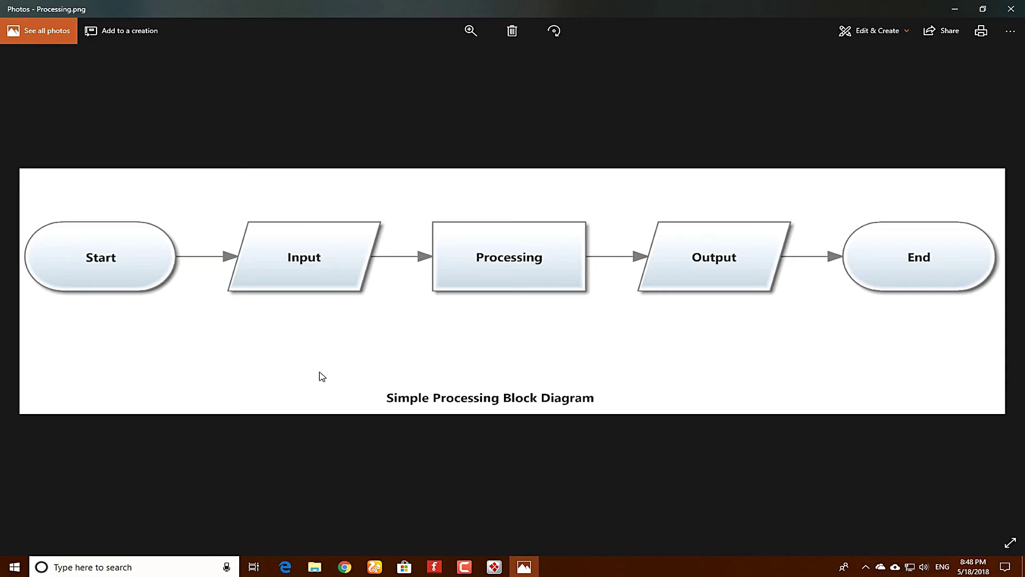
# Zoom in on Processing.png and pan to the Start block.
pyautogui.scroll(-1, 389, 371)
pyautogui.scroll(1, 388, 371)
pyautogui.scroll(2, 368, 331)
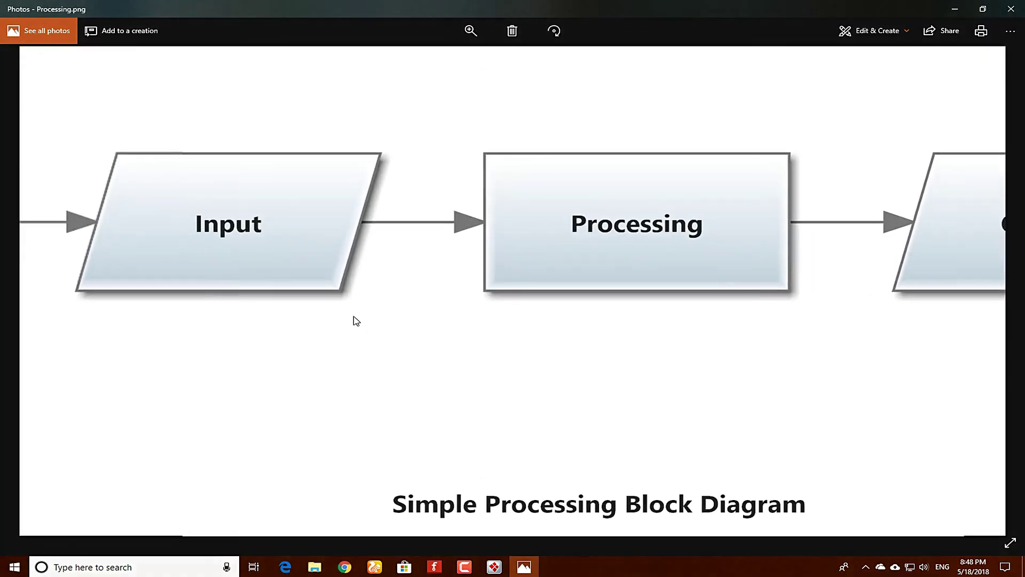
pyautogui.moveTo(272, 319); pyautogui.dragTo(603, 482)
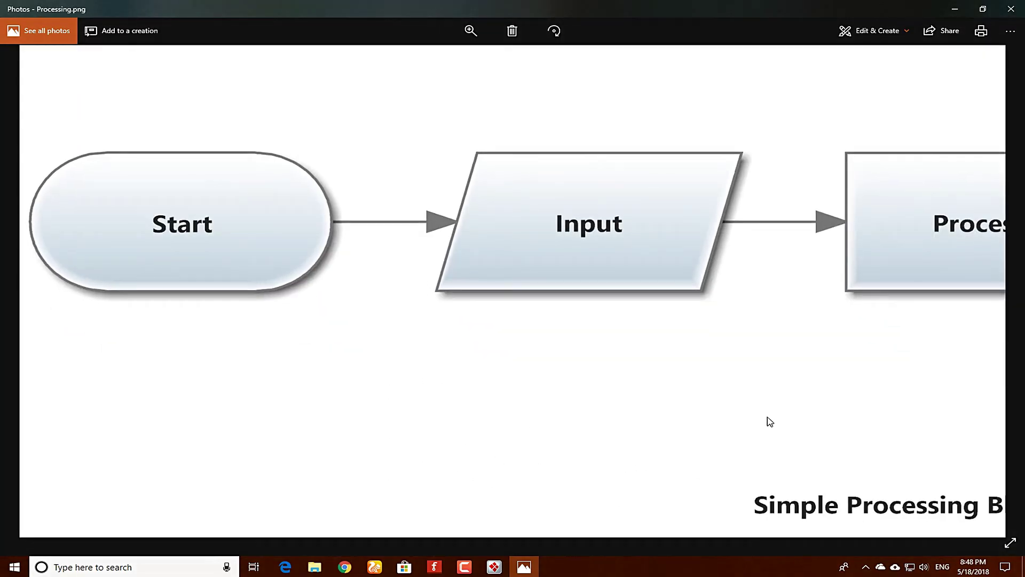
# Pan across the Processing, Output, caption and End blocks, then close Photos.
pyautogui.moveTo(770, 422); pyautogui.dragTo(556, 498)
pyautogui.moveTo(950, 430); pyautogui.dragTo(575, 492)
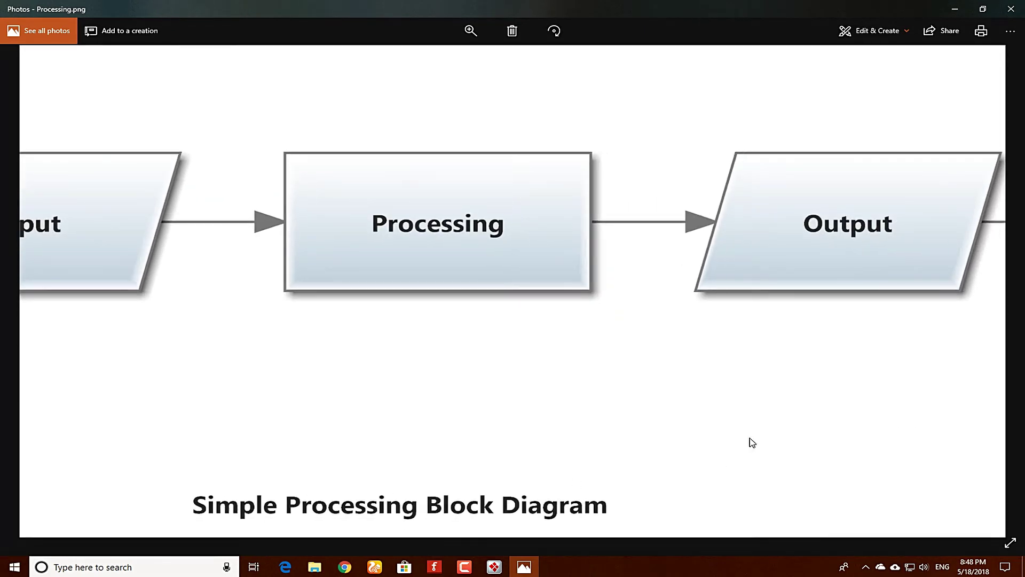
pyautogui.moveTo(872, 377); pyautogui.dragTo(489, 421)
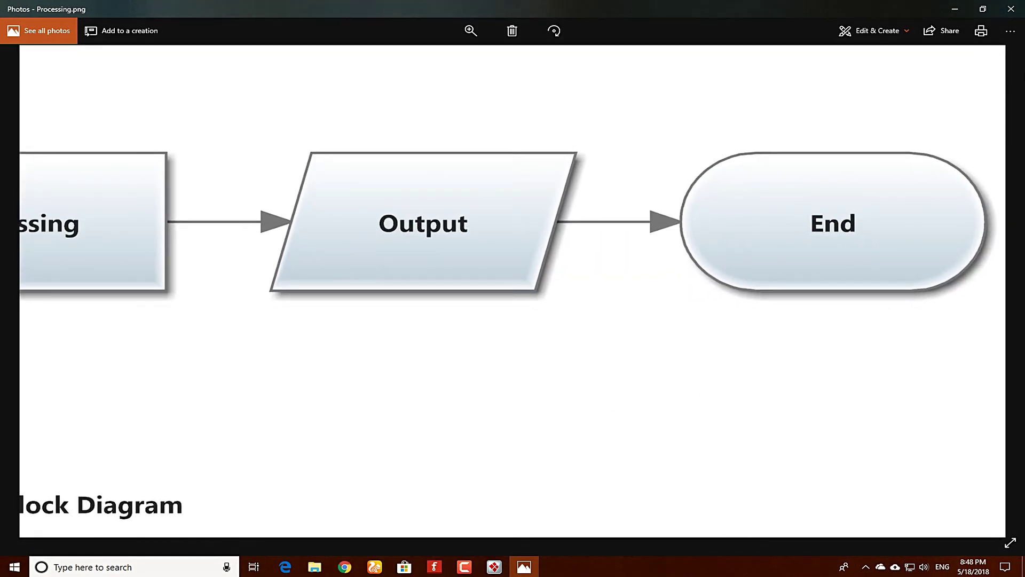
pyautogui.click(1022, 8)
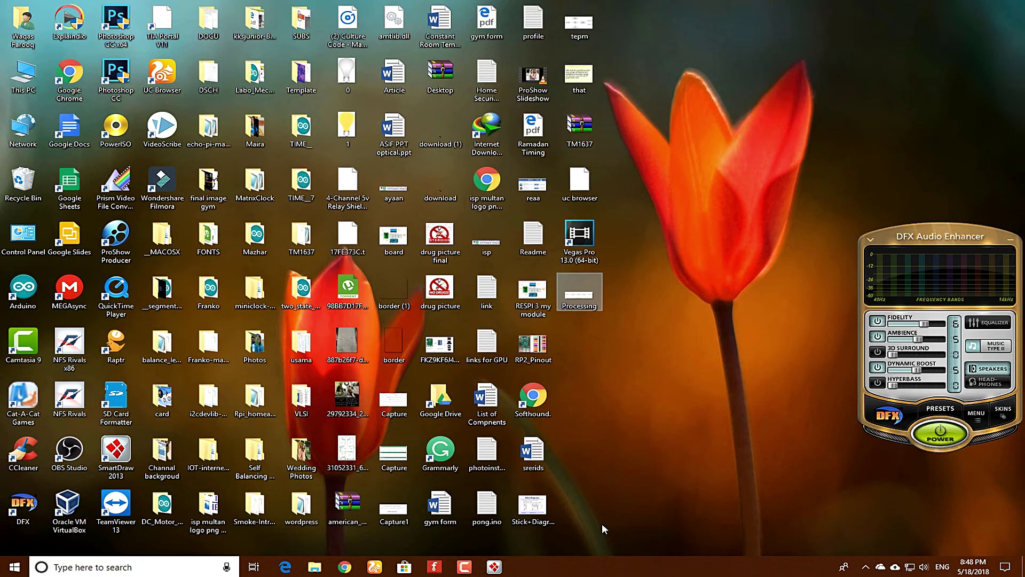
# Bring Untitled Flowchart 1 back to the front and deselect all its shapes.
pyautogui.click(494, 567)
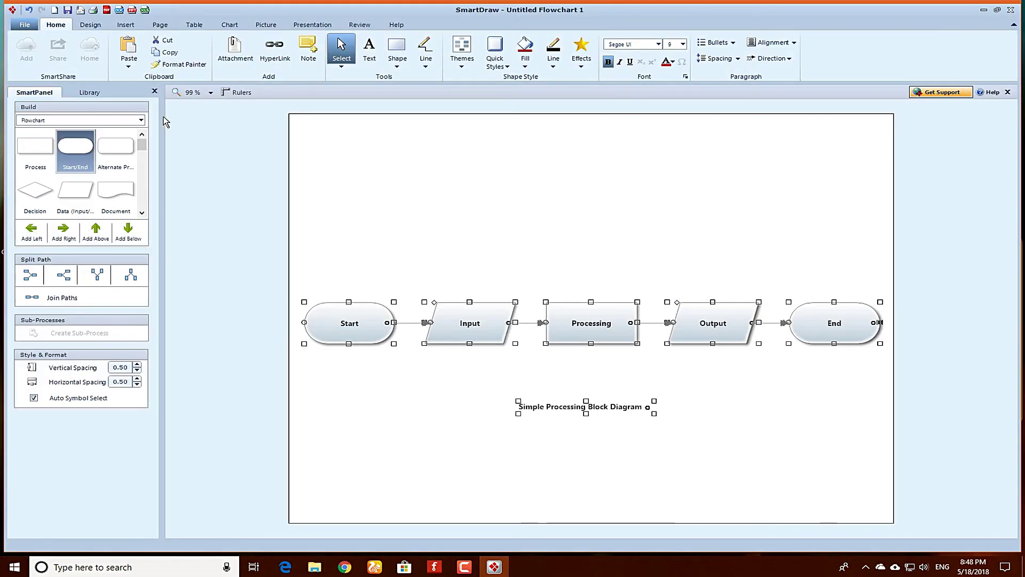
pyautogui.click(351, 181)
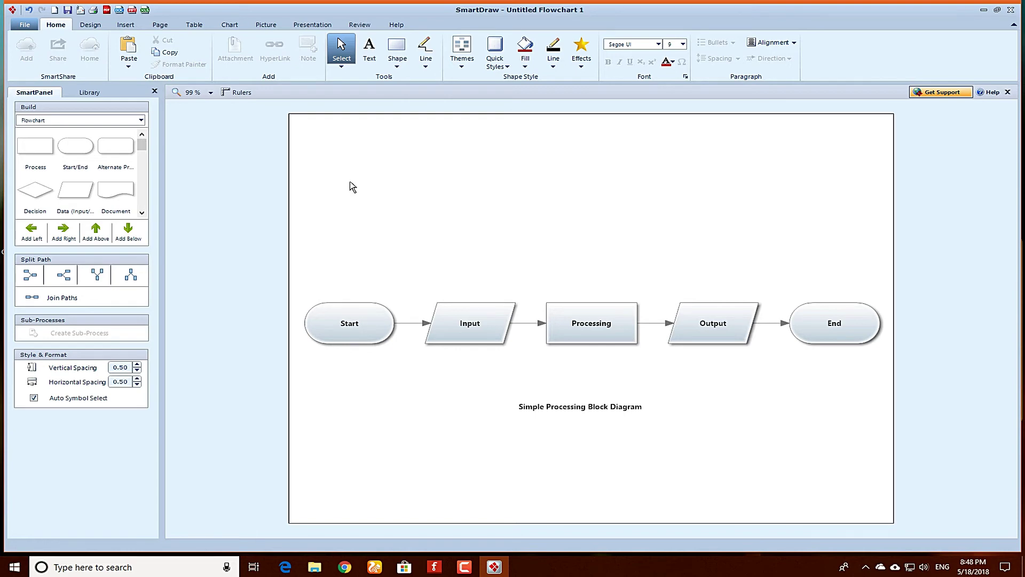